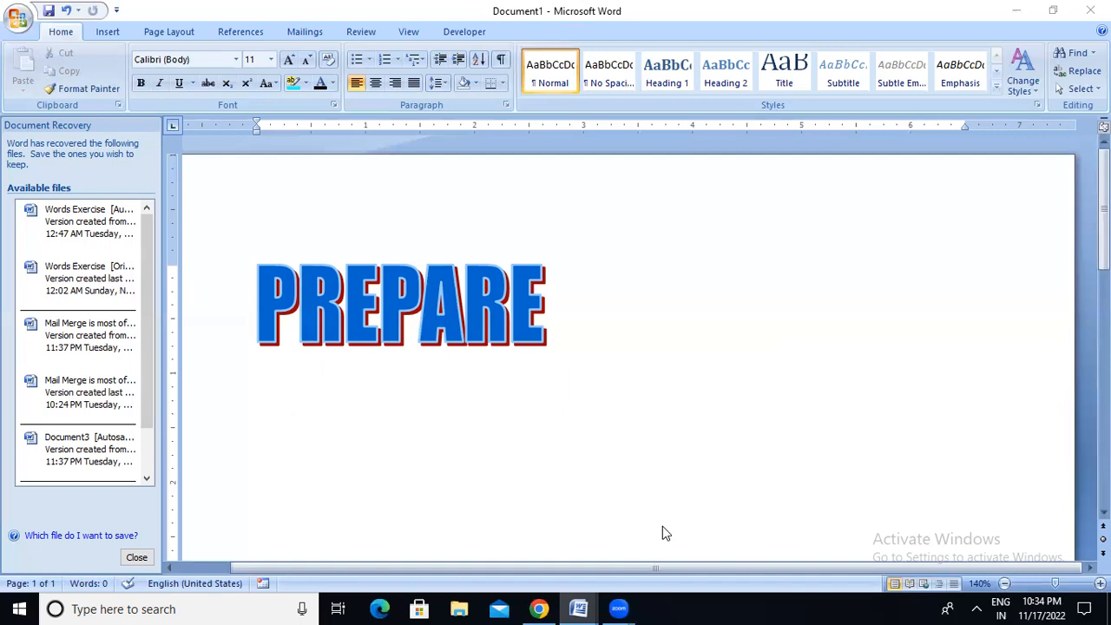
Compare the PREPARE WordArt in Document1 with the PREPARE CHANNEL scroll shape in Document2.
left_click(462, 486)
left_click(573, 601)
left_click(674, 572)
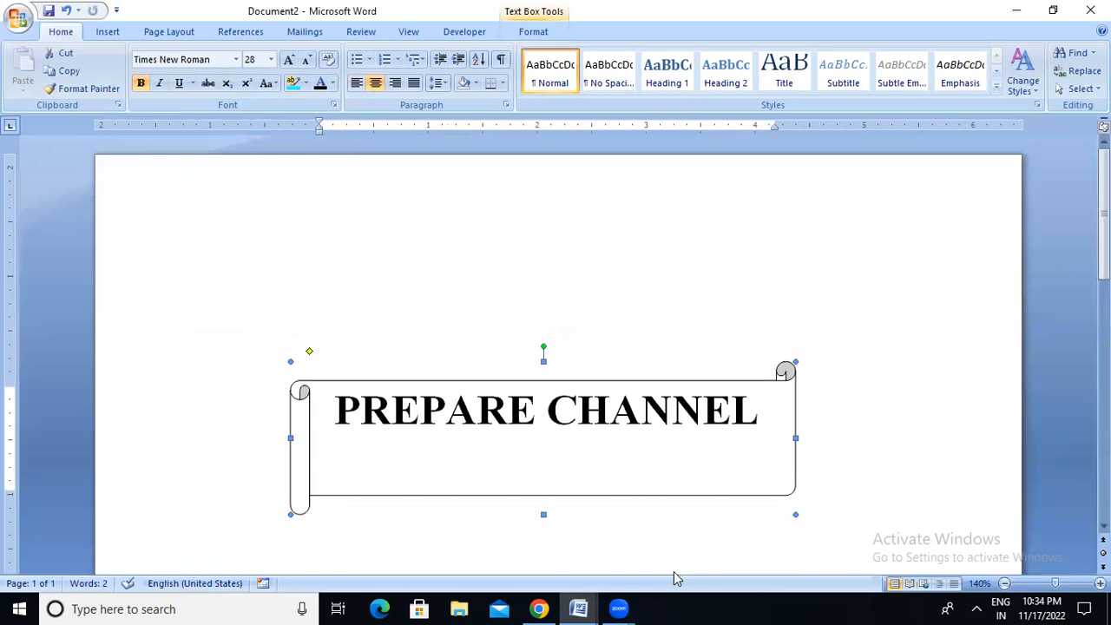
scroll(556, 348, "down", 2)
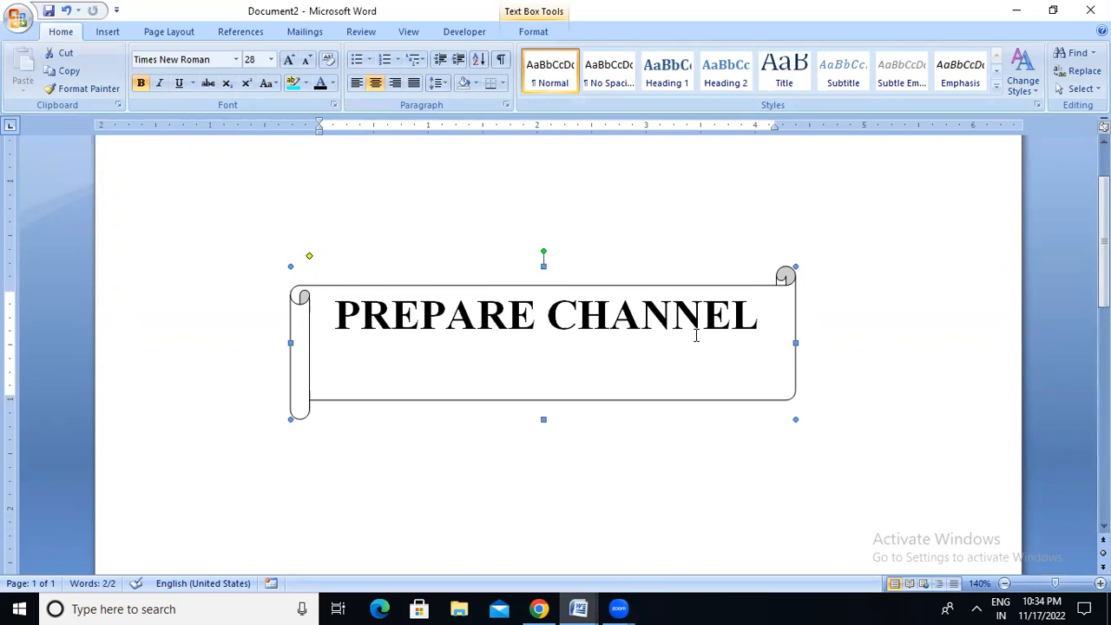
left_click(578, 609)
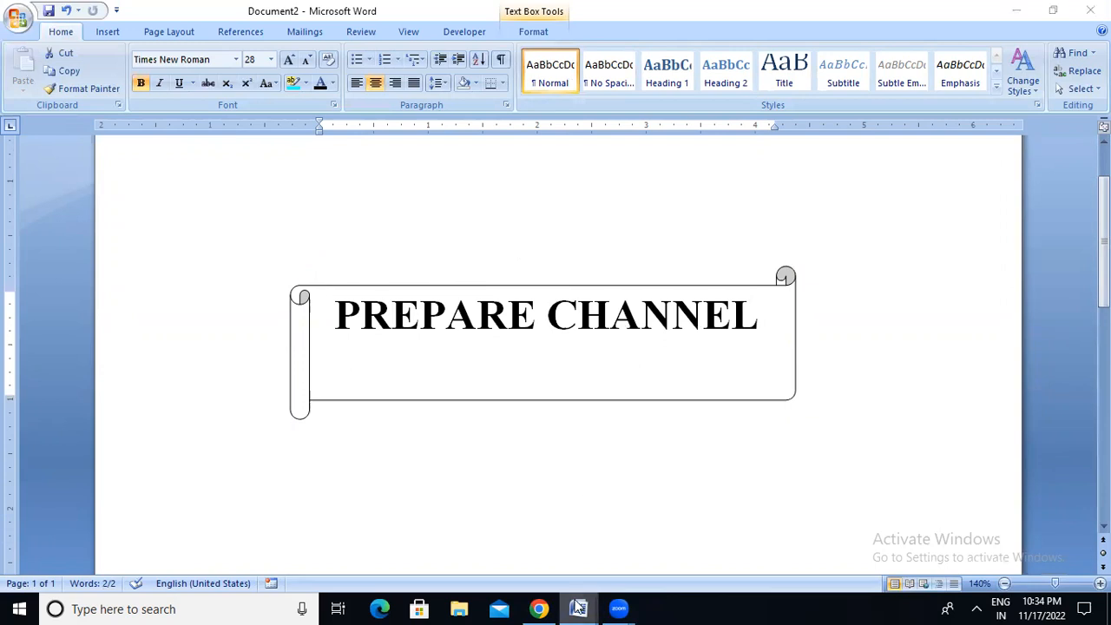
left_click(436, 488)
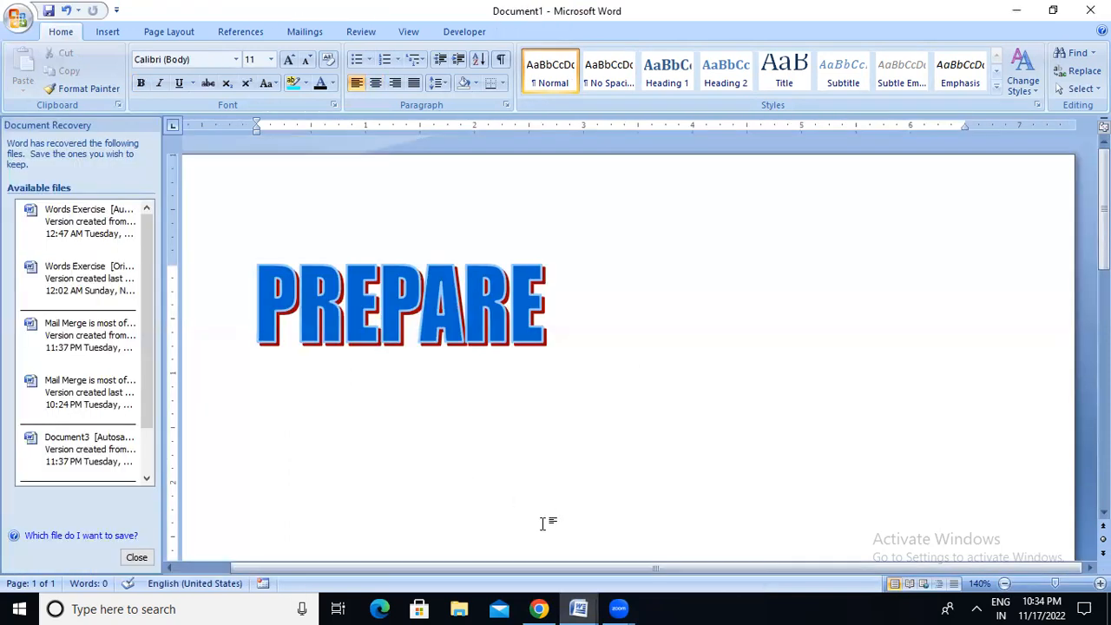
left_click(578, 609)
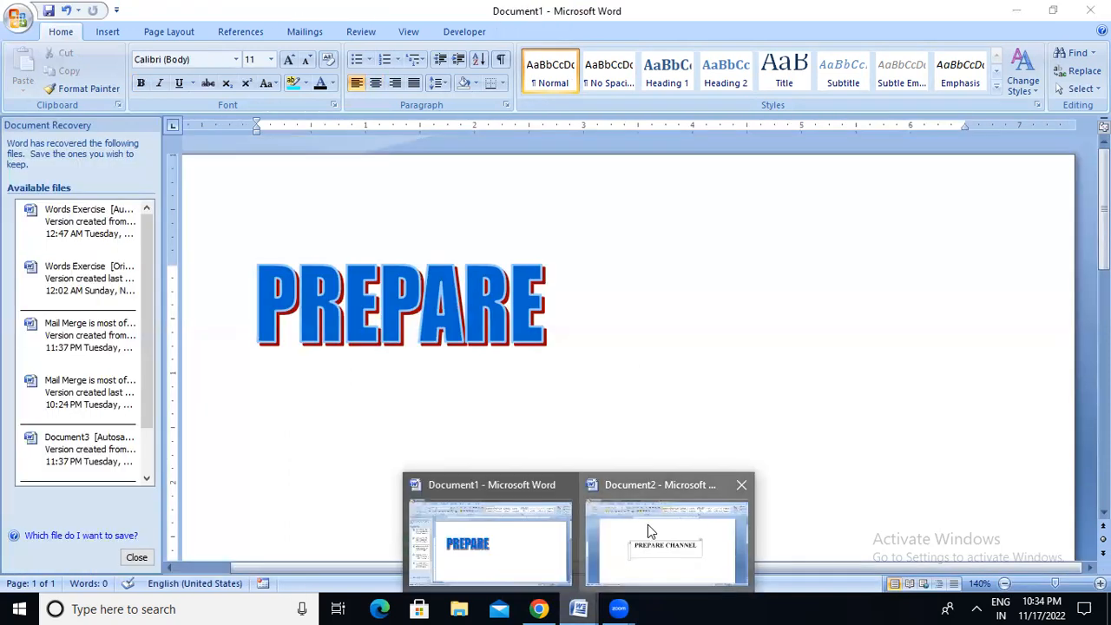
left_click(648, 525)
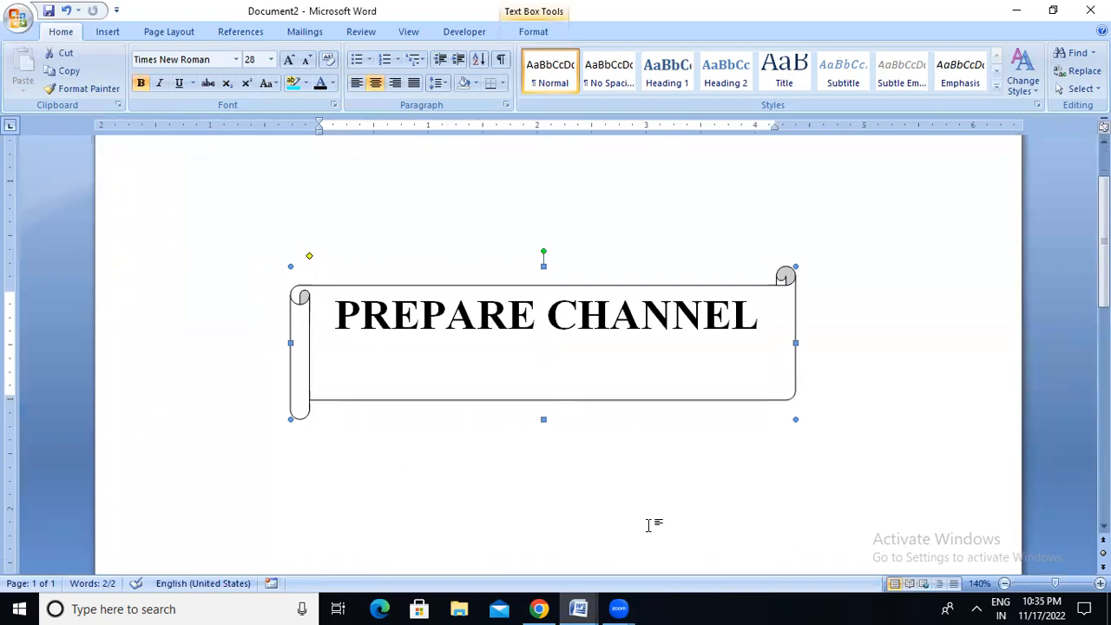
left_click(578, 608)
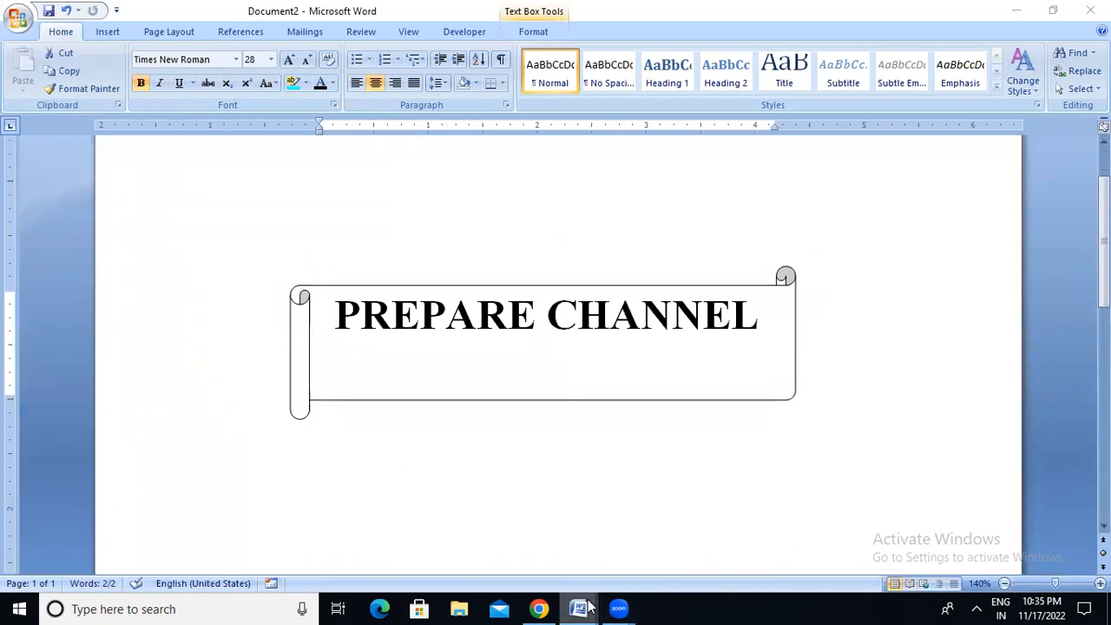
left_click(445, 526)
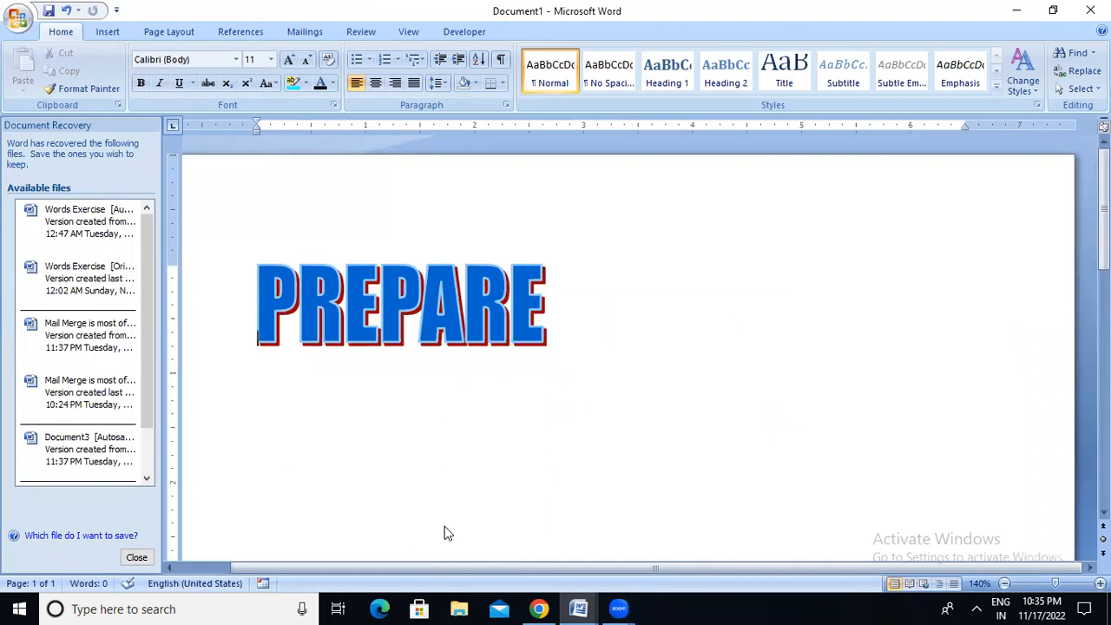
Create a blank document and start a WordArt in the dark green marbled 3-D style.
key("ctrl+n")
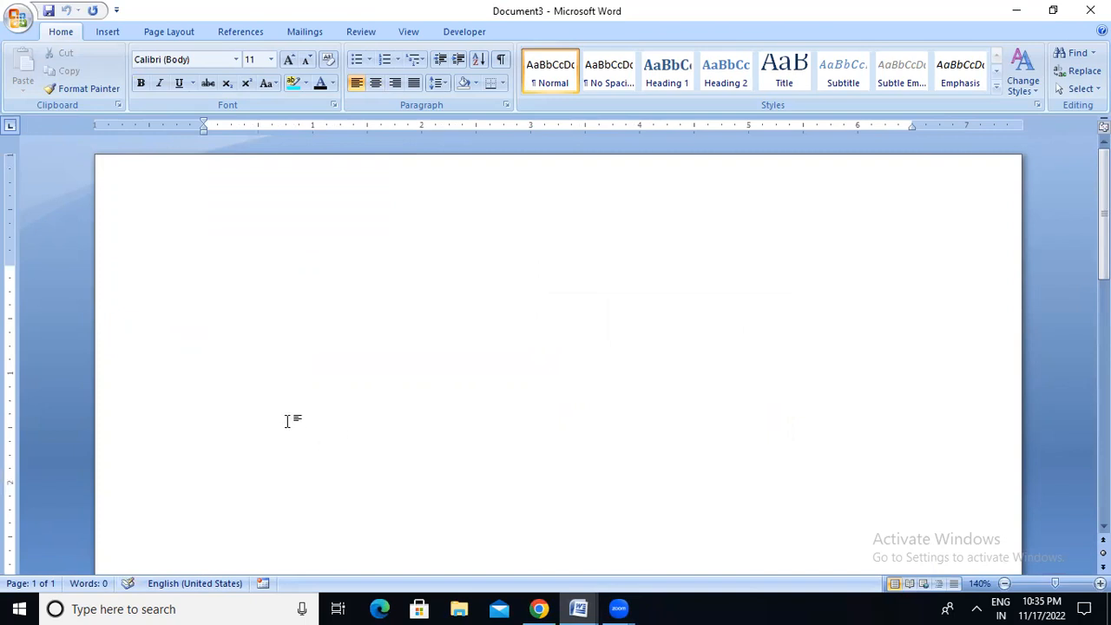
left_click(117, 35)
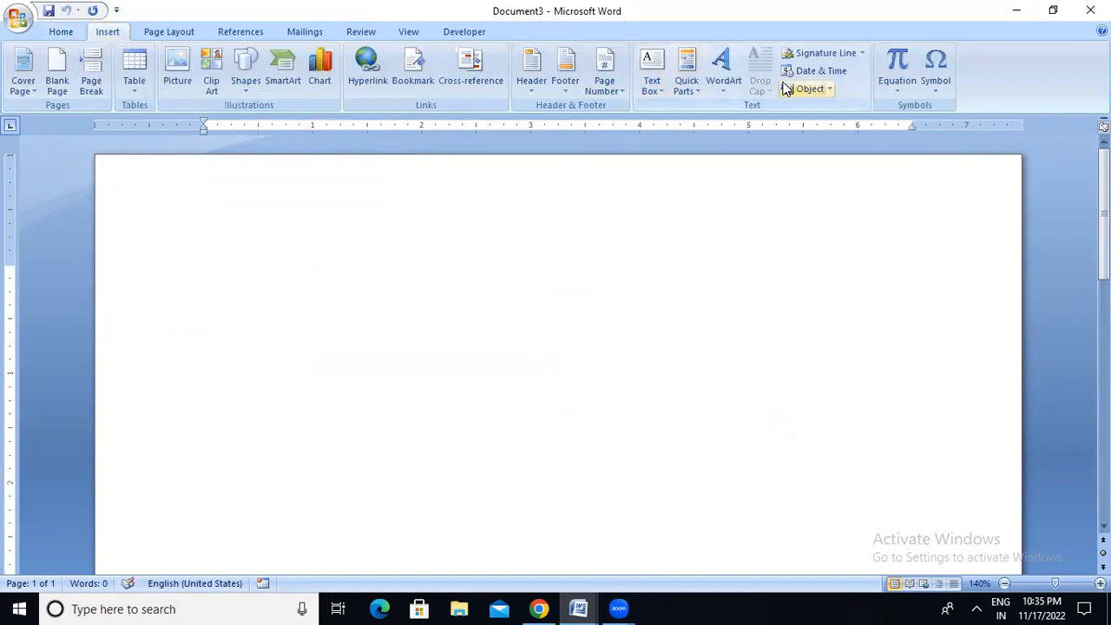
left_click(727, 92)
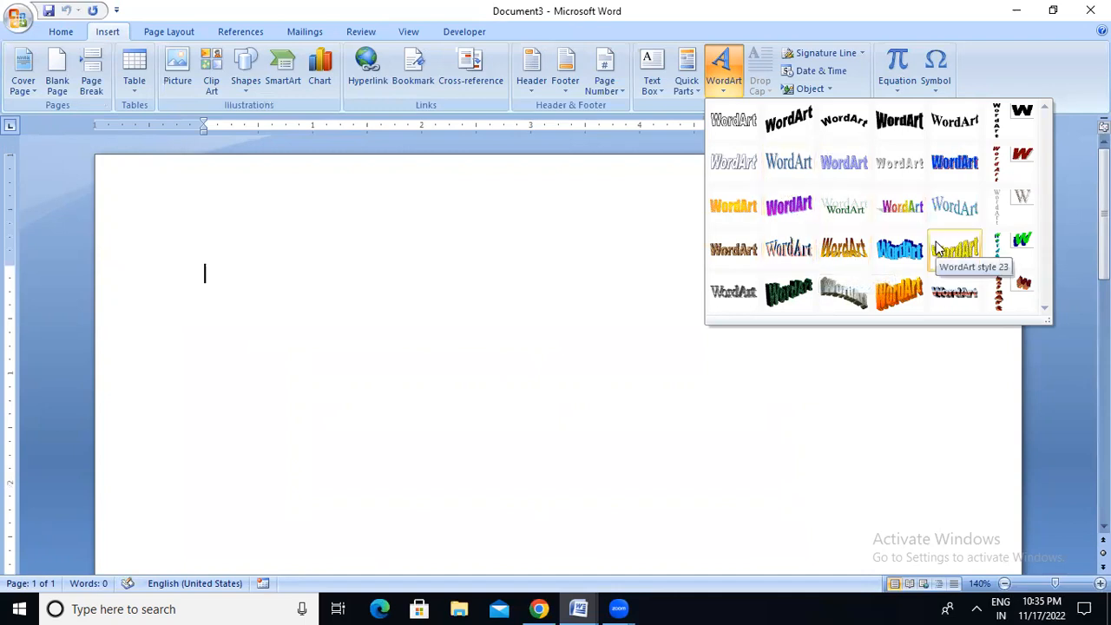
left_click(801, 304)
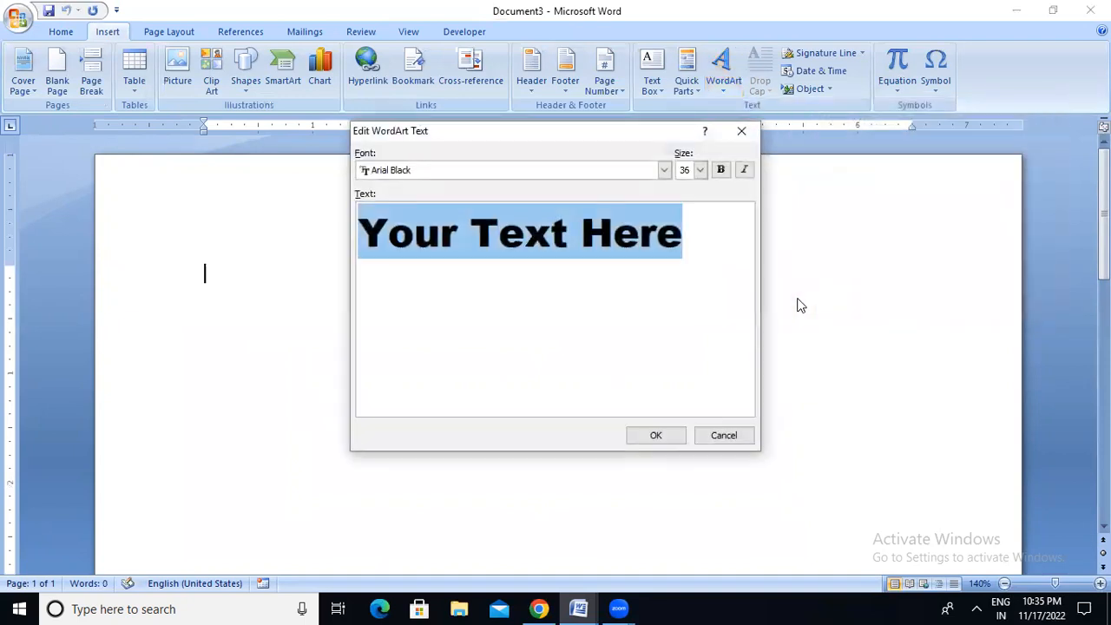
left_click(665, 172)
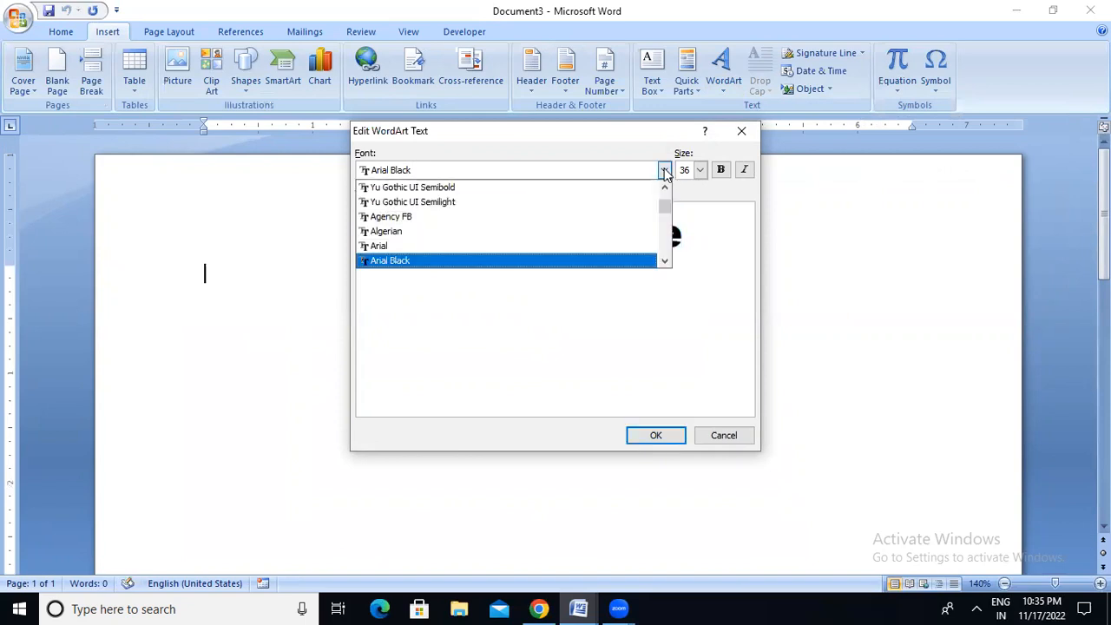
left_click(665, 172)
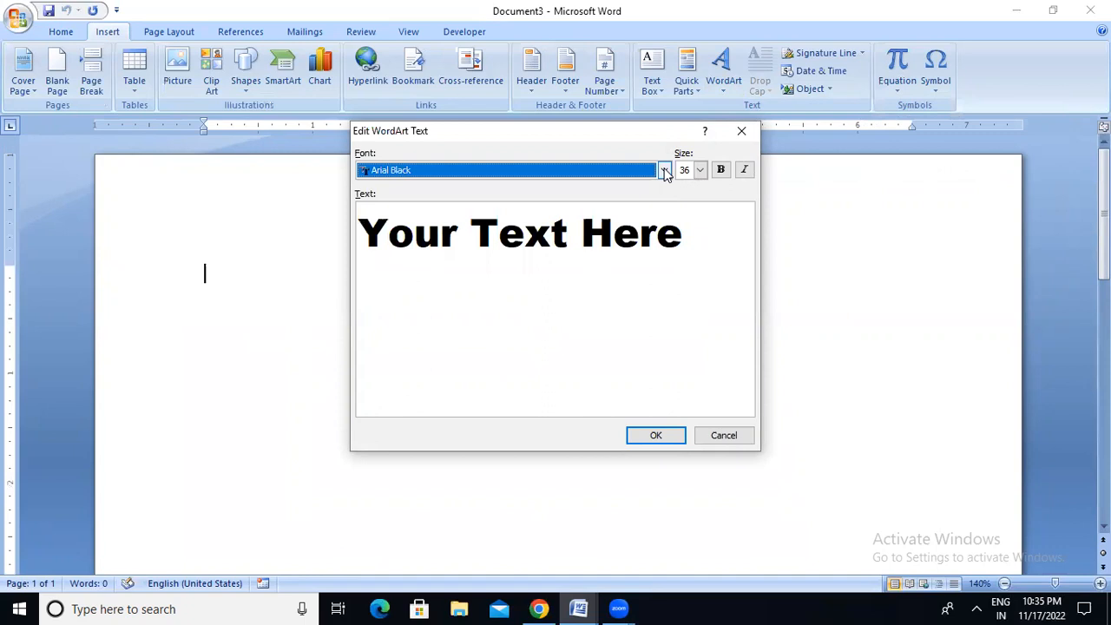
left_click(700, 171)
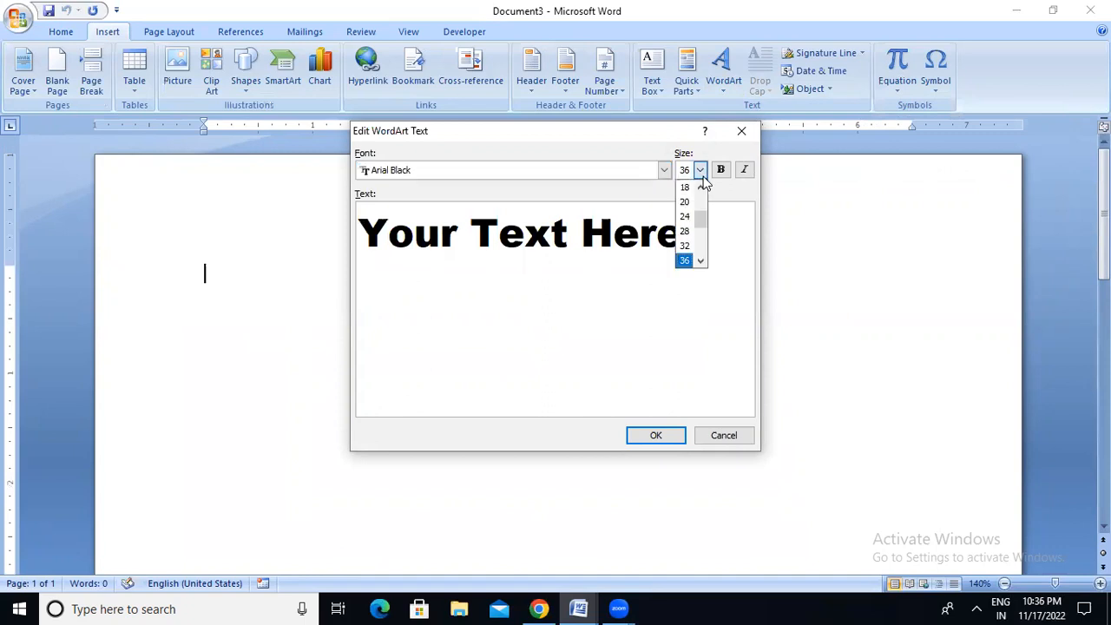
left_click(700, 171)
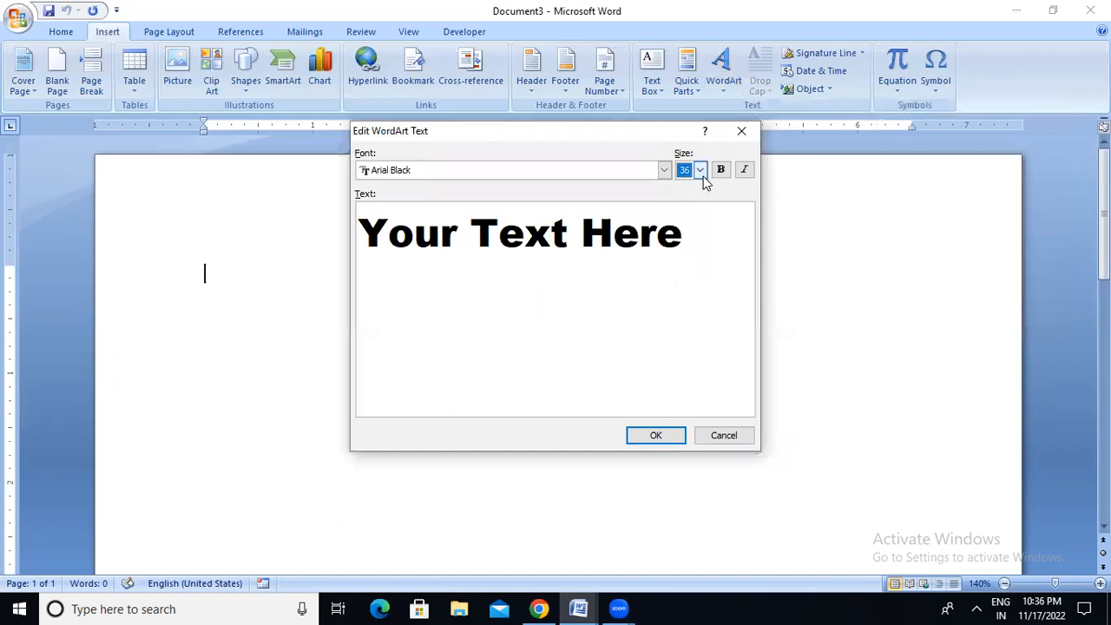
Replace the placeholder WordArt text with SKILL TEST and insert it into the document.
left_click(549, 231)
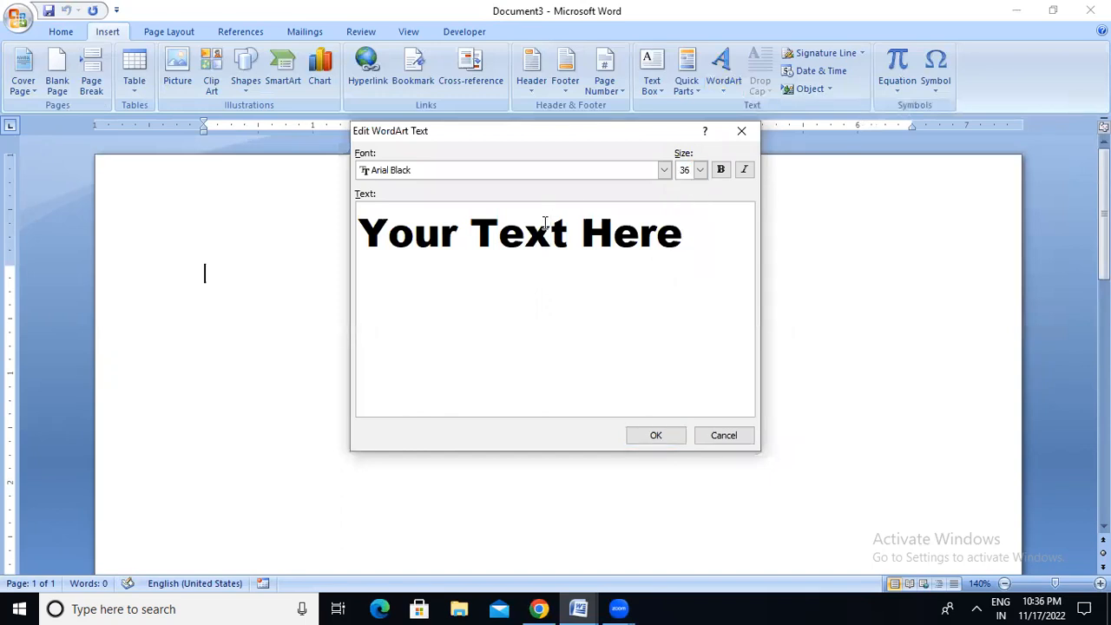
key("ctrl+a")
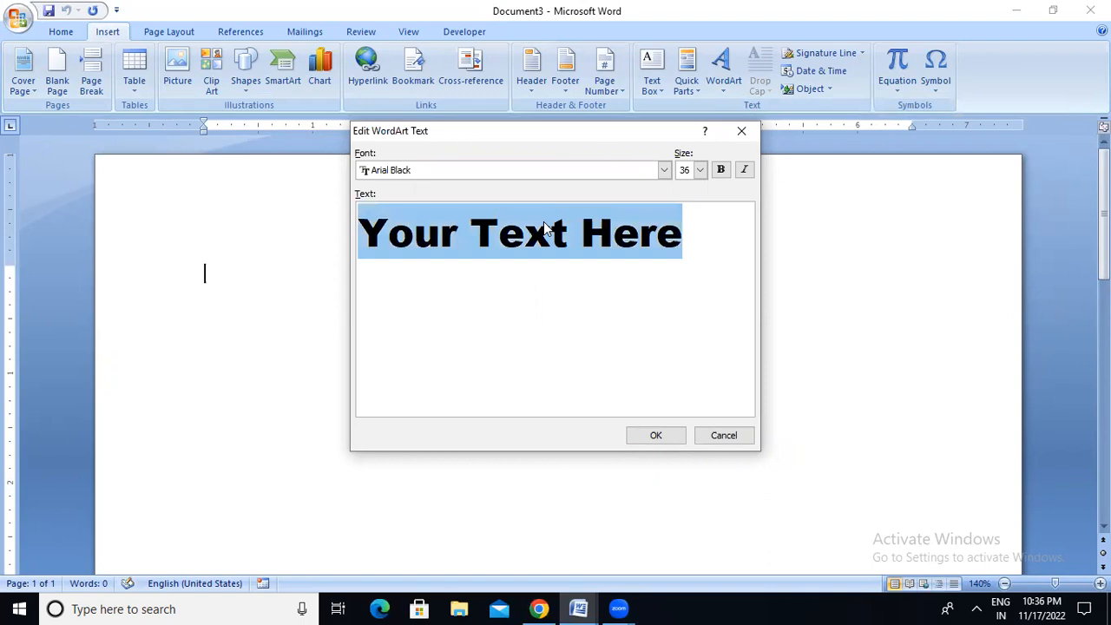
type("SK")
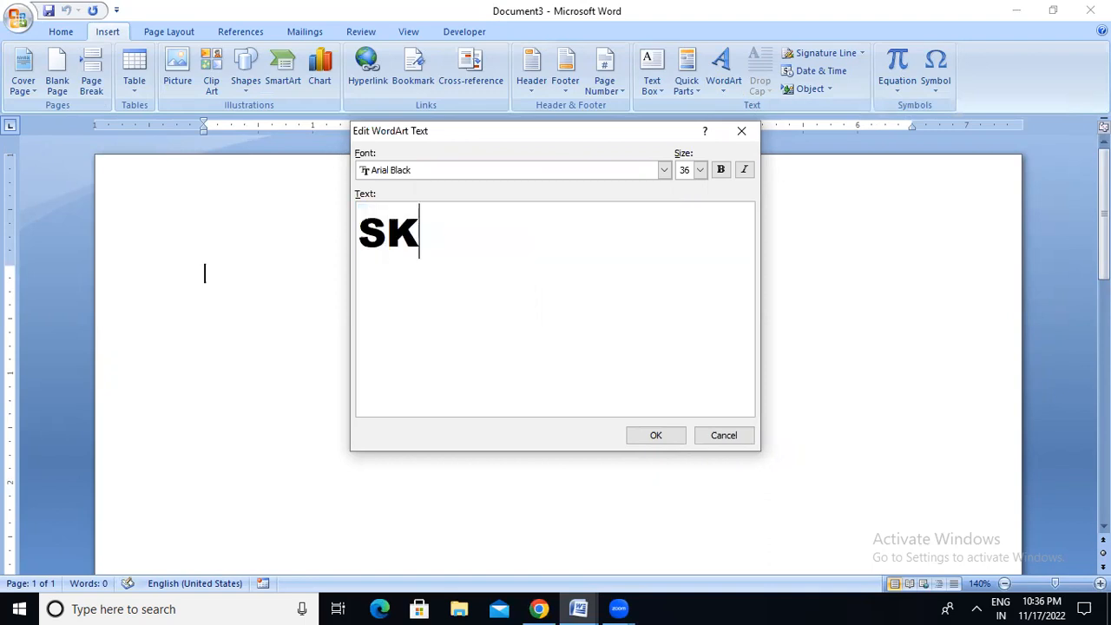
type("ILL TEST")
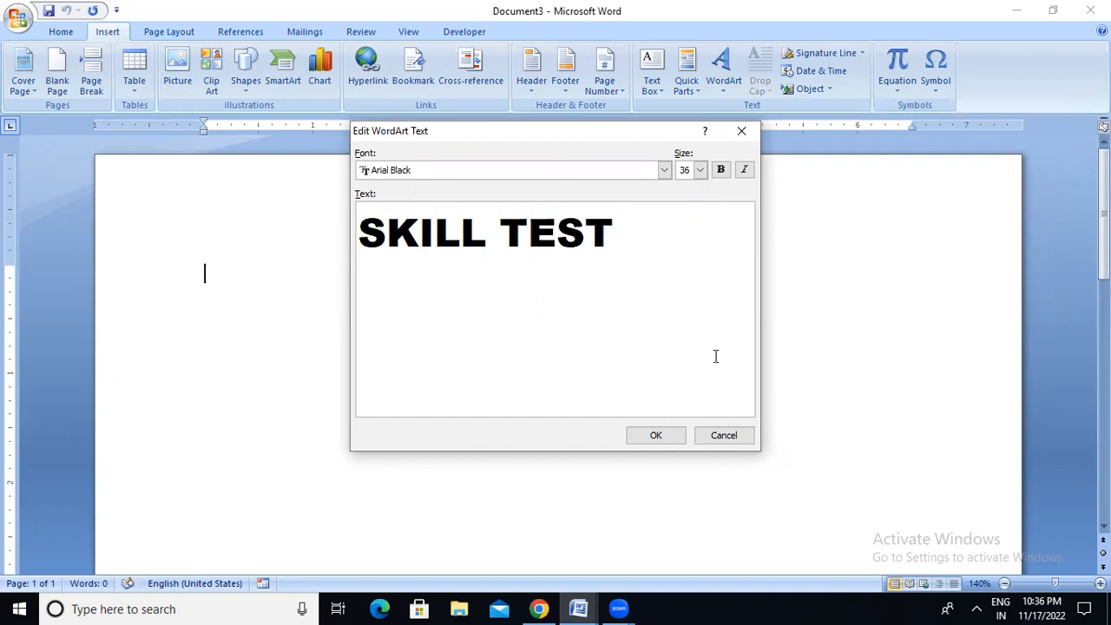
left_click(674, 433)
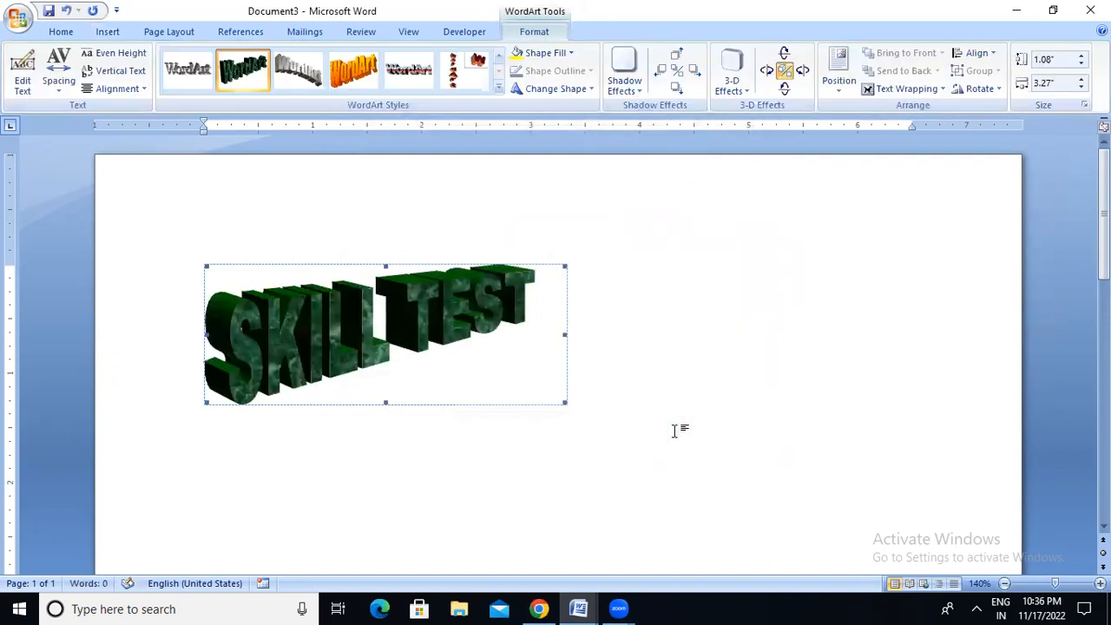
left_click(674, 431)
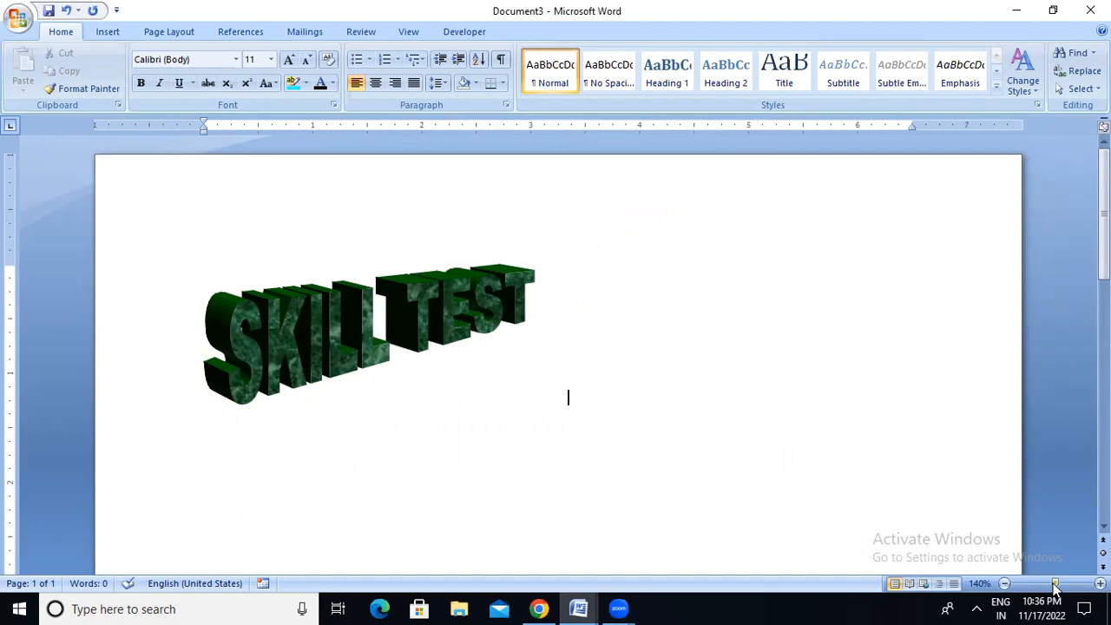
Change the shape of the SKILL TEST WordArt to the first wave warp.
left_click_drag(1061, 587, 1063, 587)
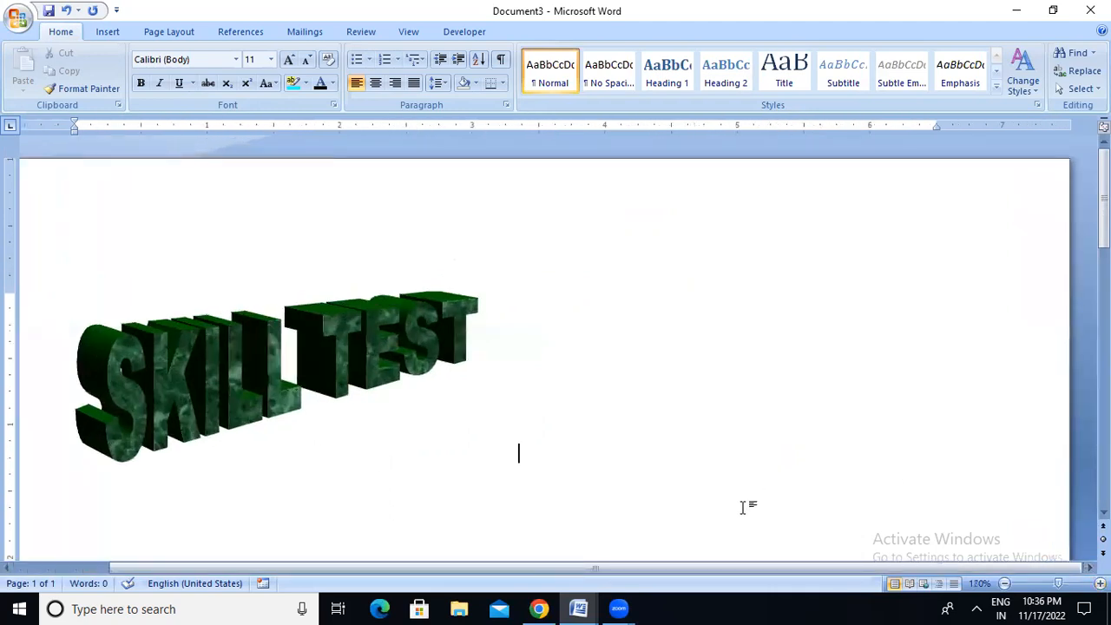
scroll(742, 573, "left", 3)
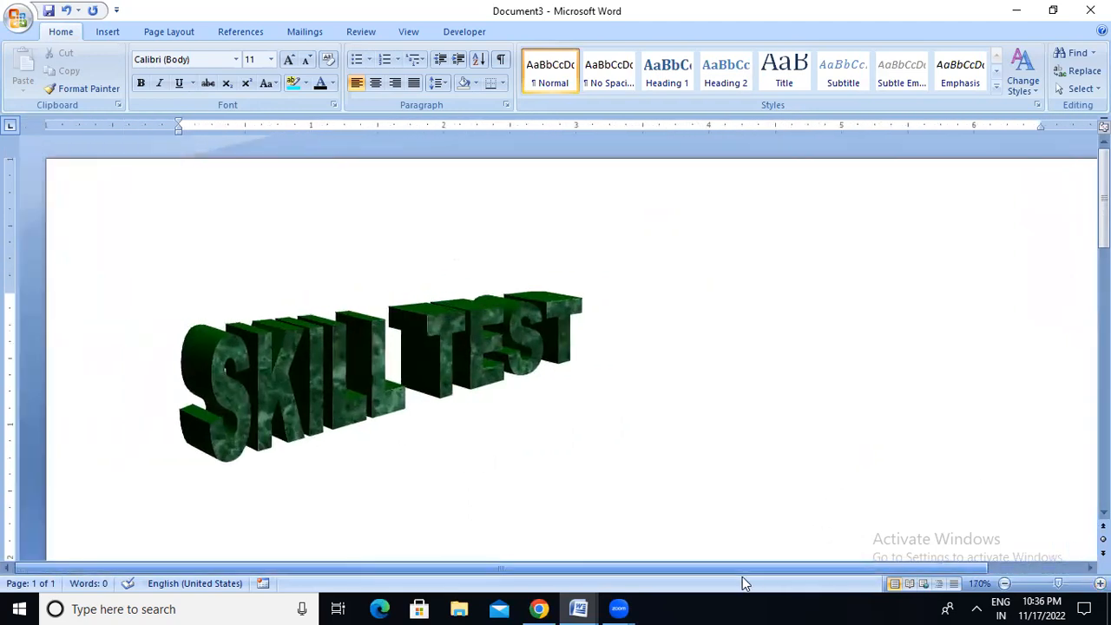
left_click(446, 370)
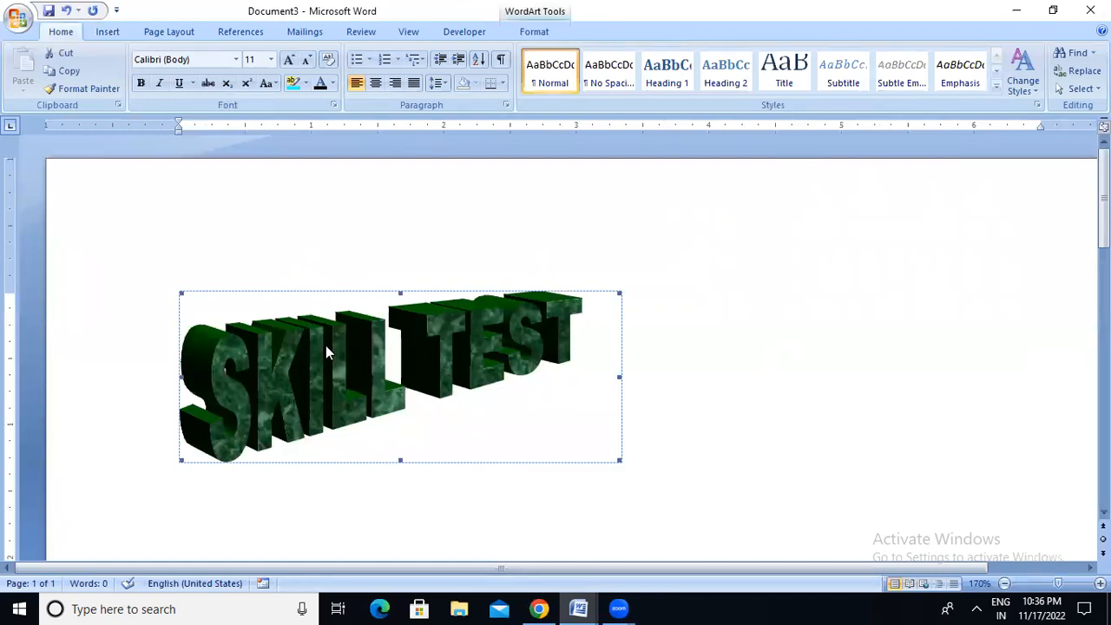
left_click(533, 33)
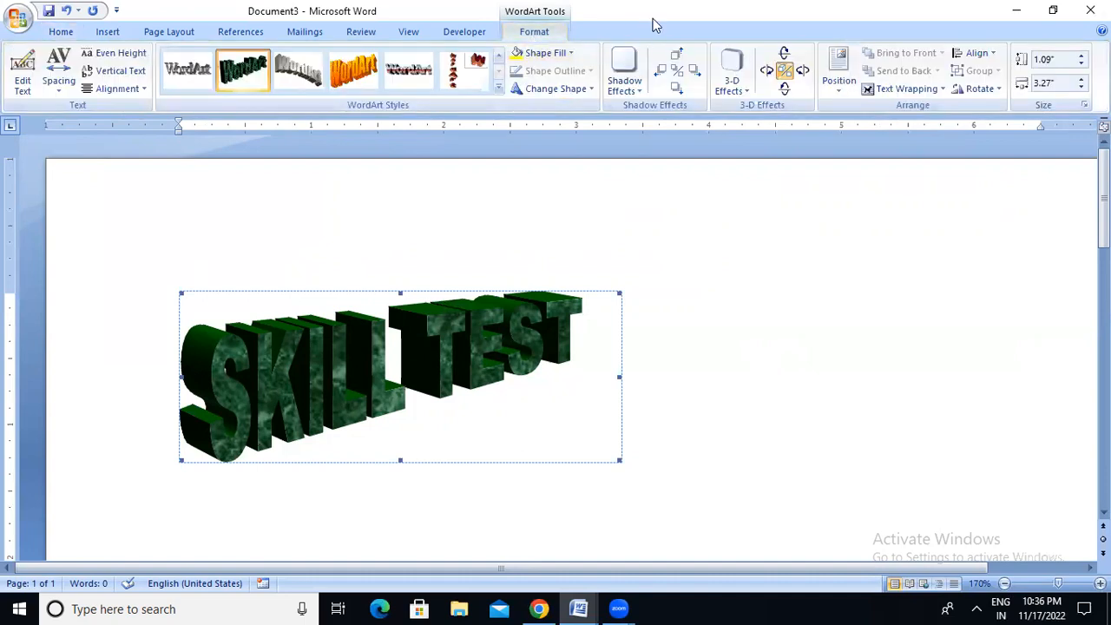
left_click(576, 52)
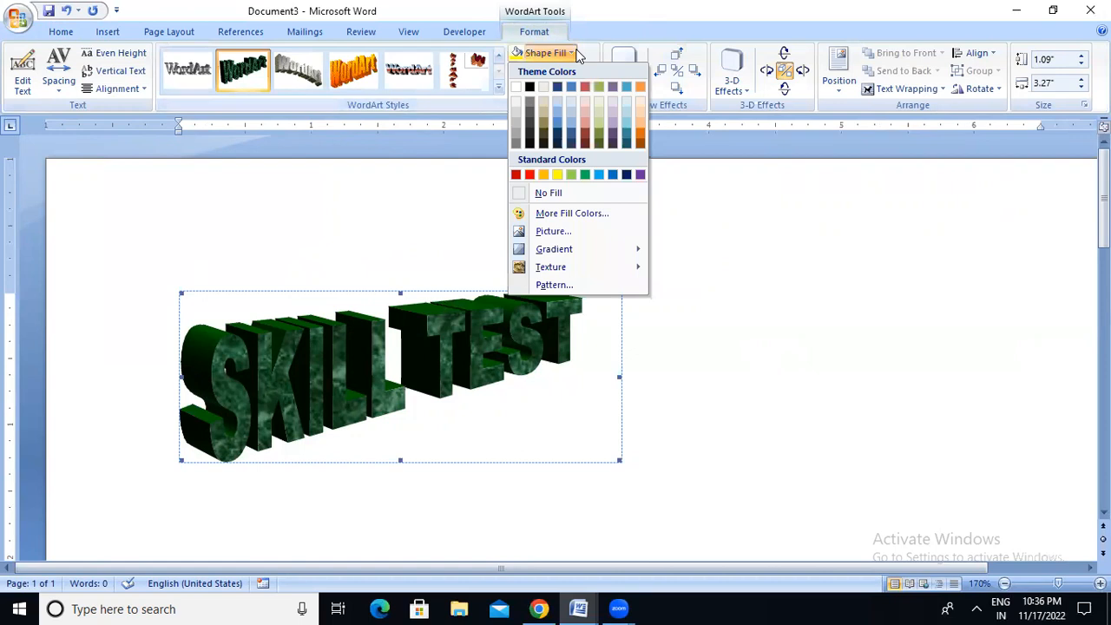
left_click(788, 201)
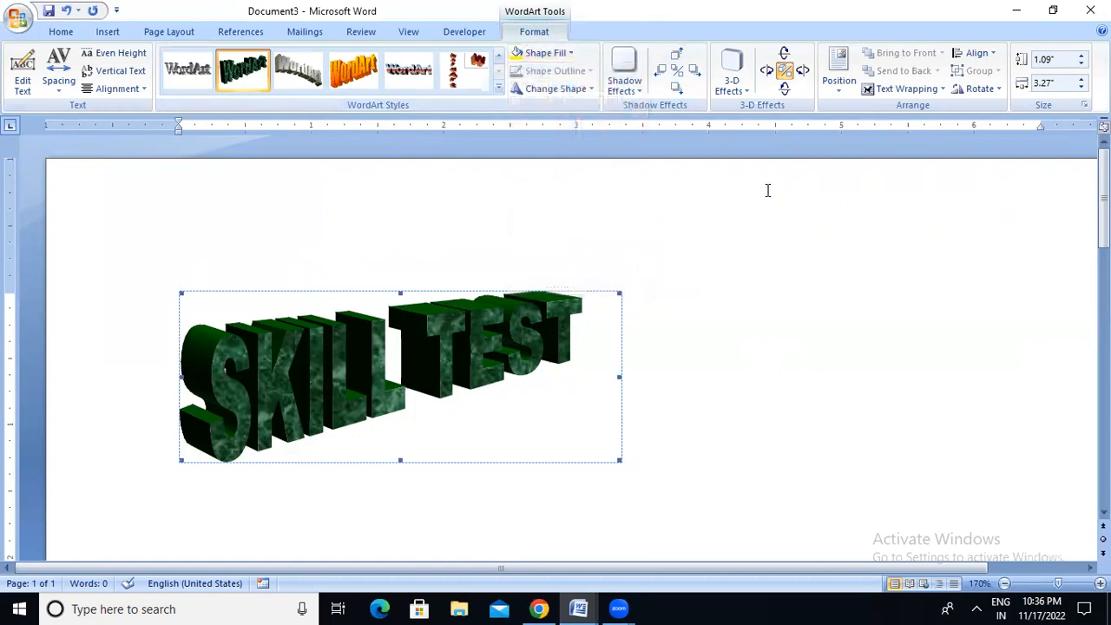
left_click(581, 90)
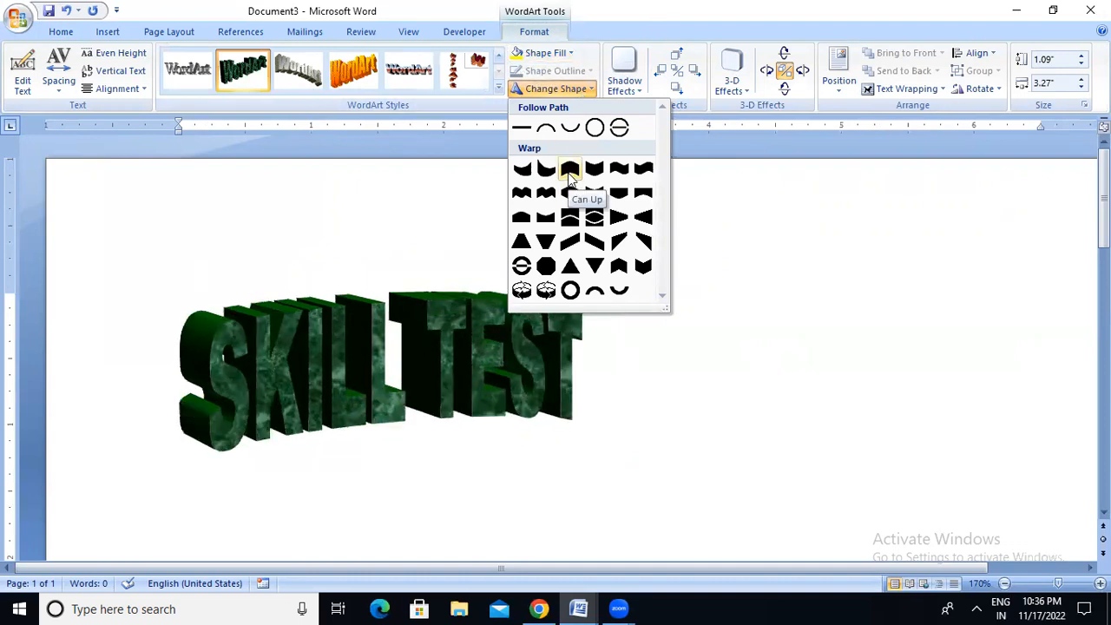
left_click(619, 171)
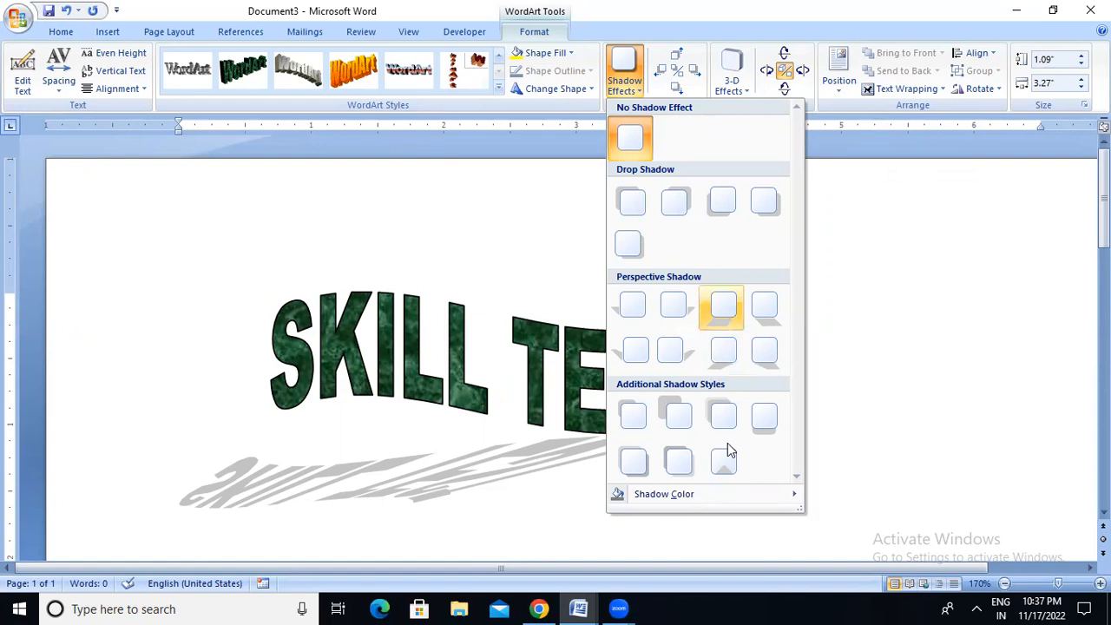
Apply a perspective 3-D effect to the SKILL TEST WordArt so its depth converges downward.
mouse_move(671, 493)
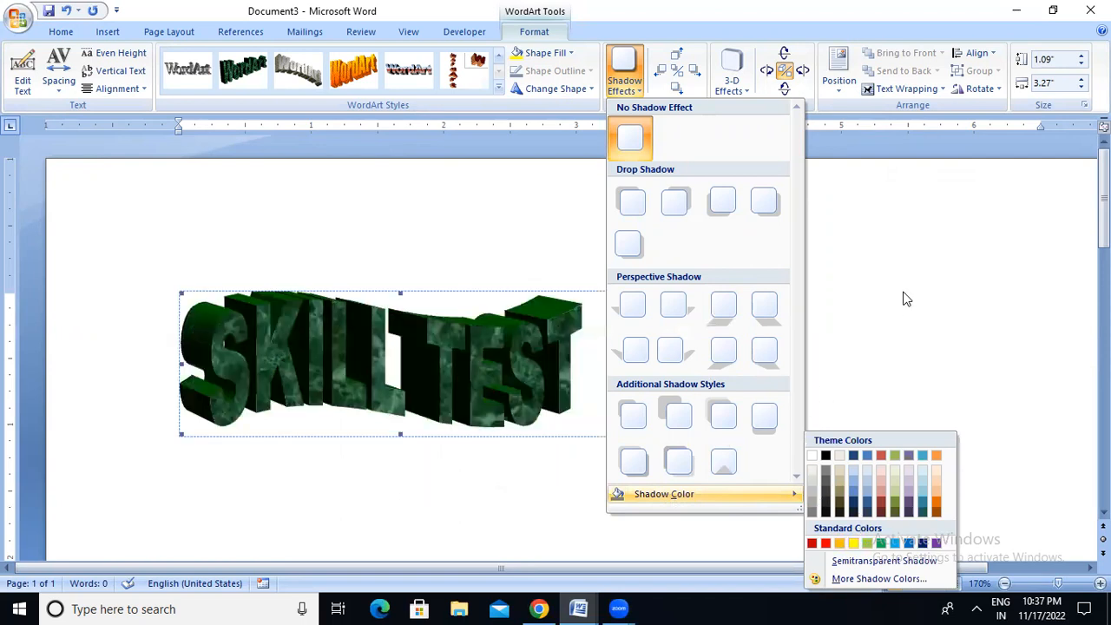
left_click(860, 222)
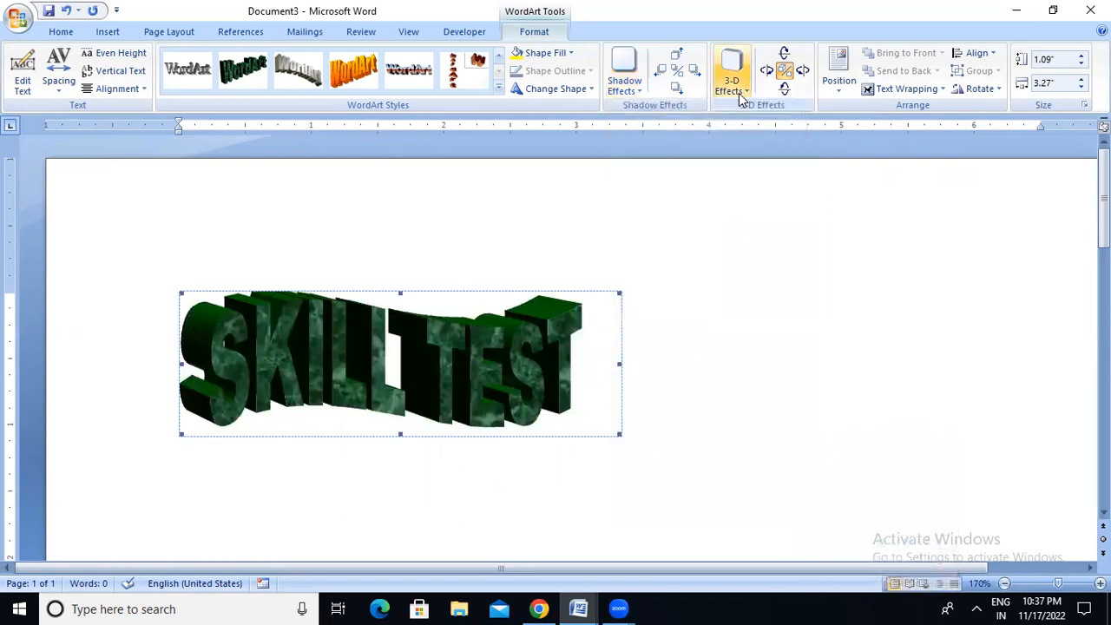
left_click(740, 98)
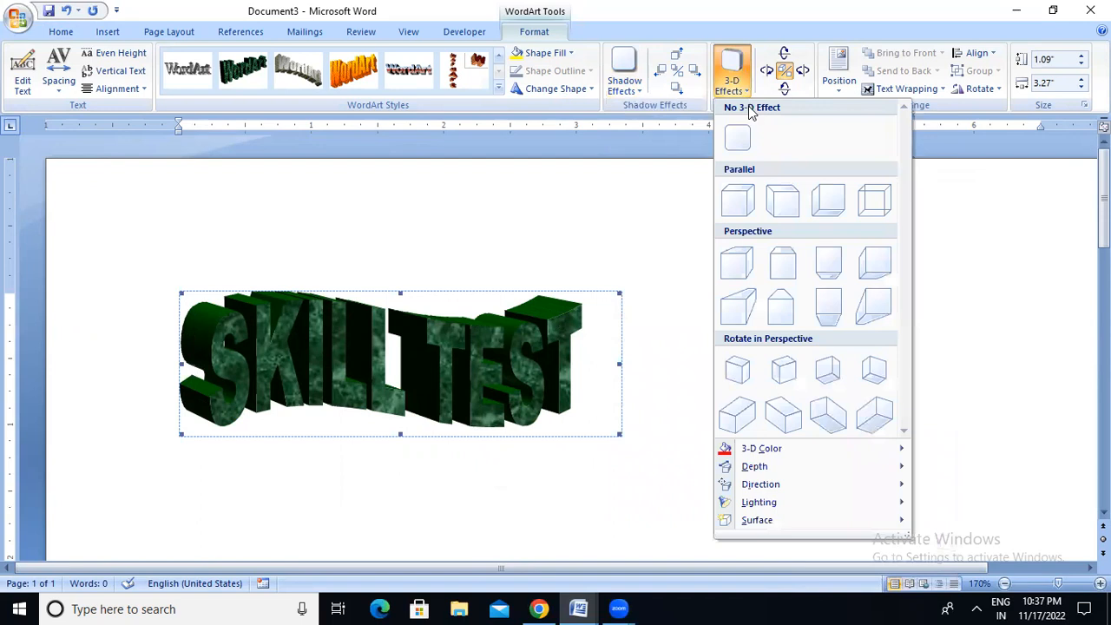
left_click(825, 303)
left_click(980, 382)
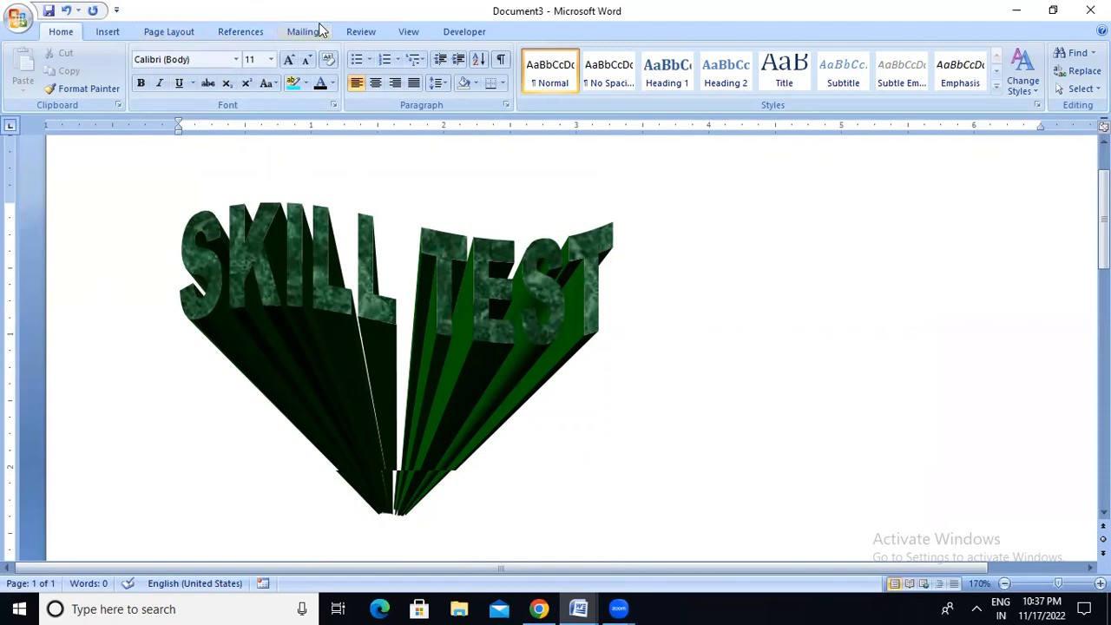
Examine the 3-D color, depth, direction and lighting options for the SKILL TEST WordArt.
left_click(467, 203)
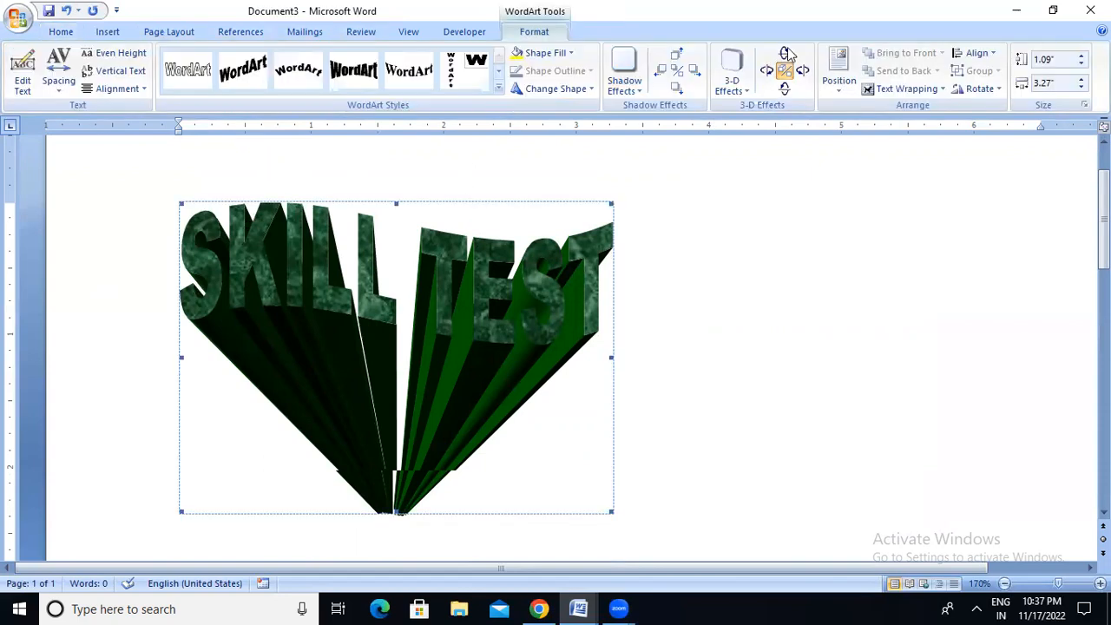
left_click(749, 90)
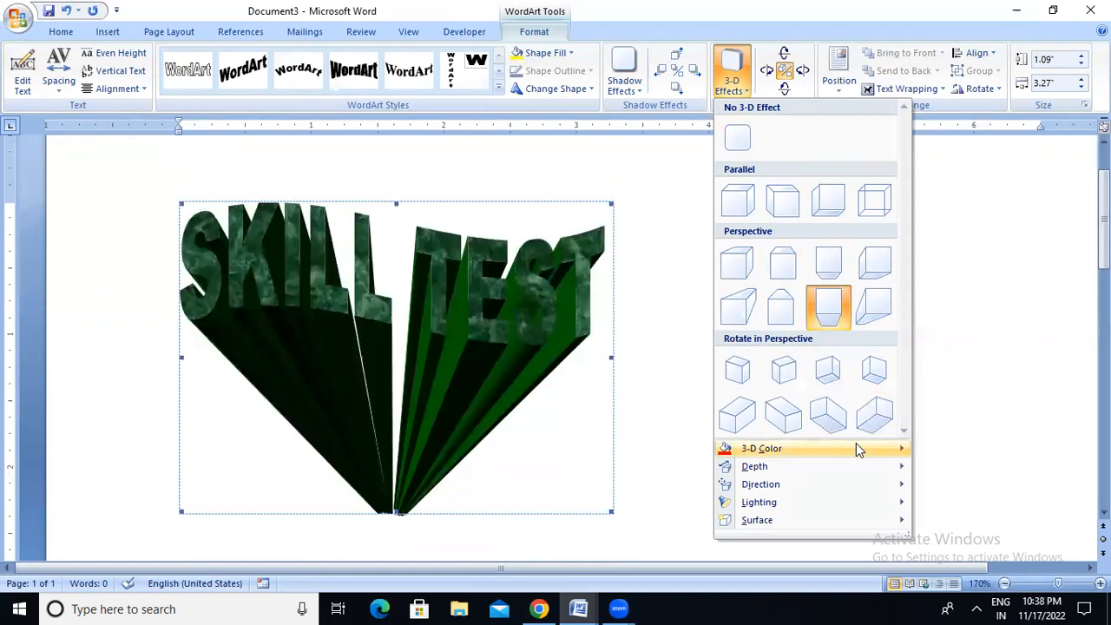
mouse_move(856, 448)
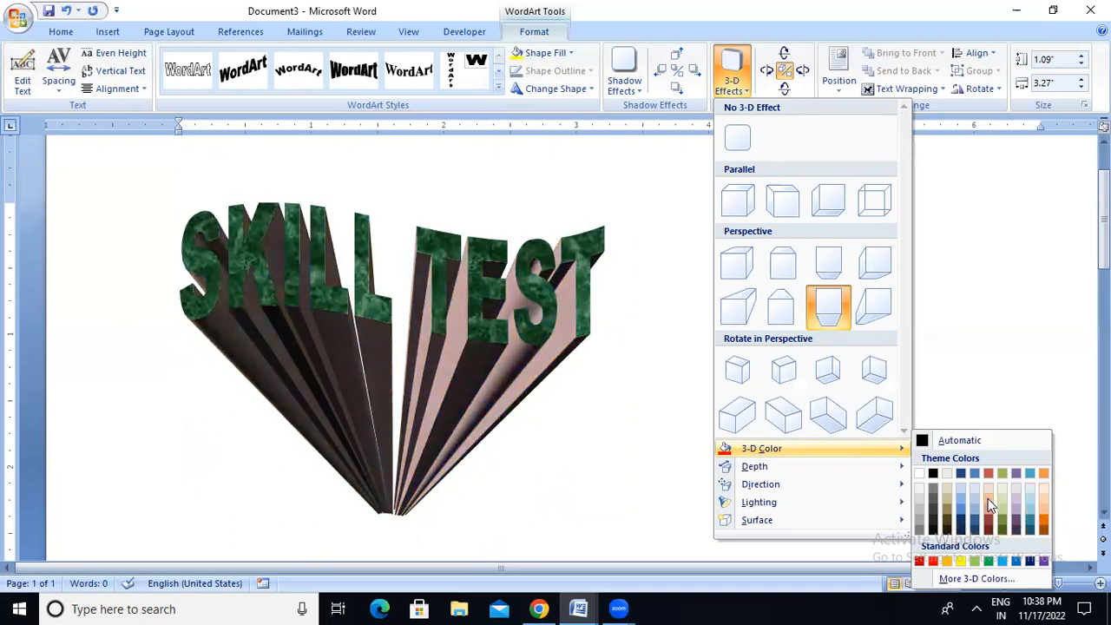
mouse_move(843, 469)
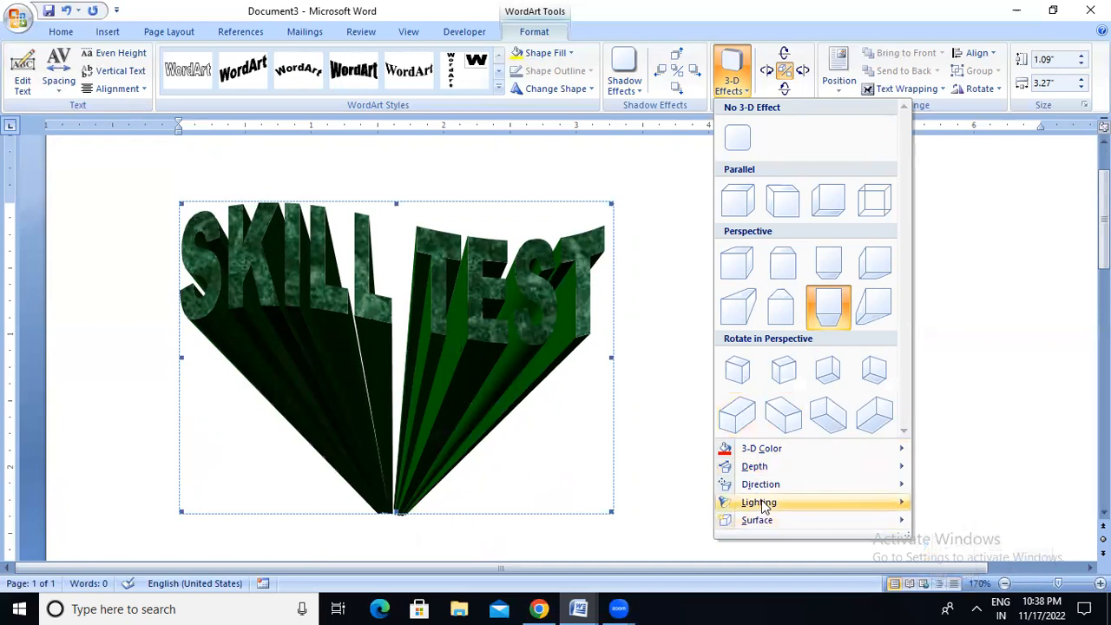
mouse_move(771, 487)
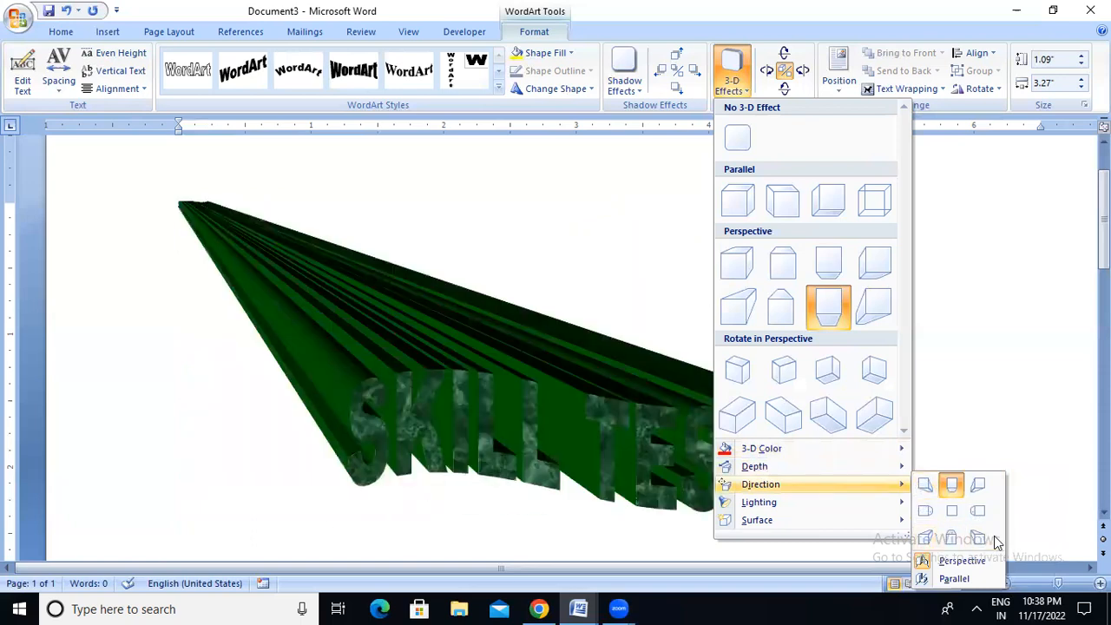
mouse_move(806, 502)
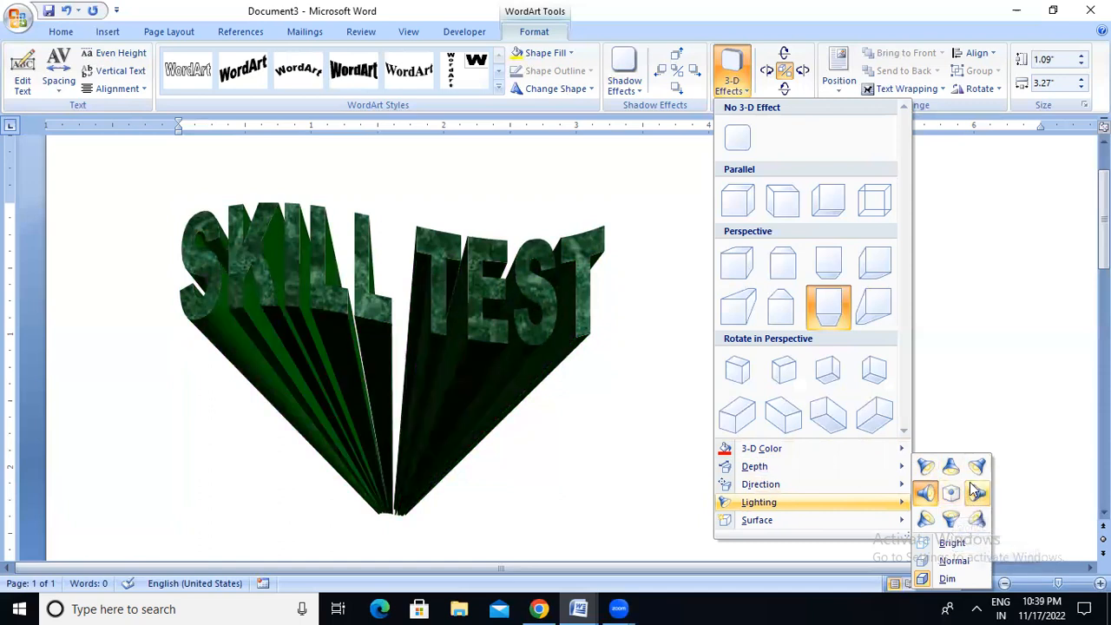
left_click(818, 28)
Tilt the SKILL TEST WordArt's 3-D effect vertically three times so its depth extends further downward.
left_click(789, 58)
left_click(788, 58)
left_click(789, 59)
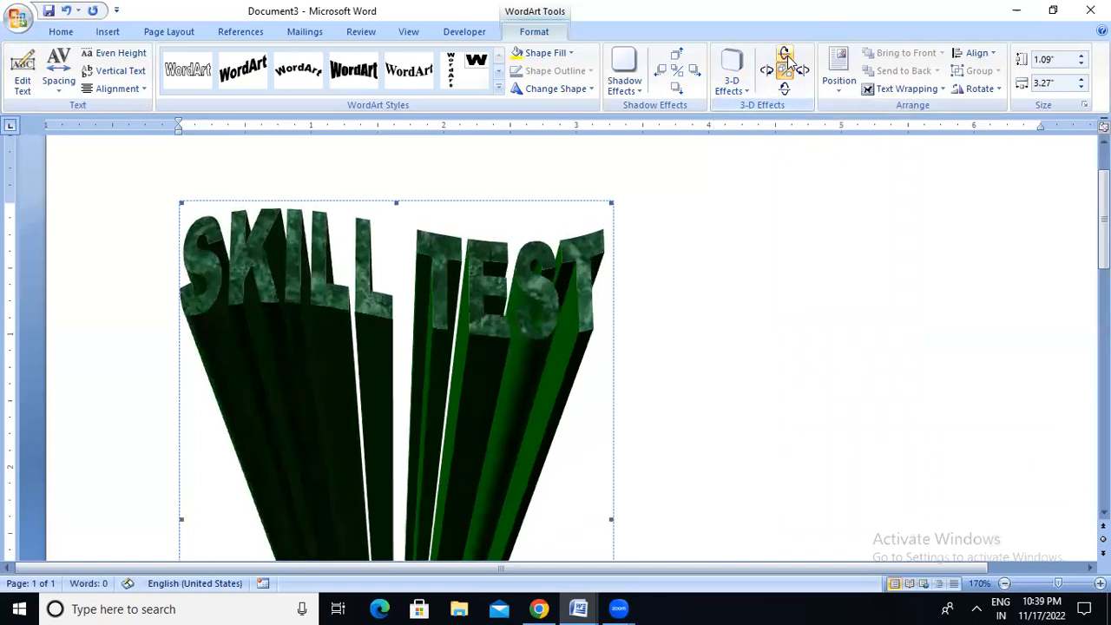
Try turning the SKILL TEST WordArt's 3-D effect sideways, first one way and then the other.
left_click(767, 72)
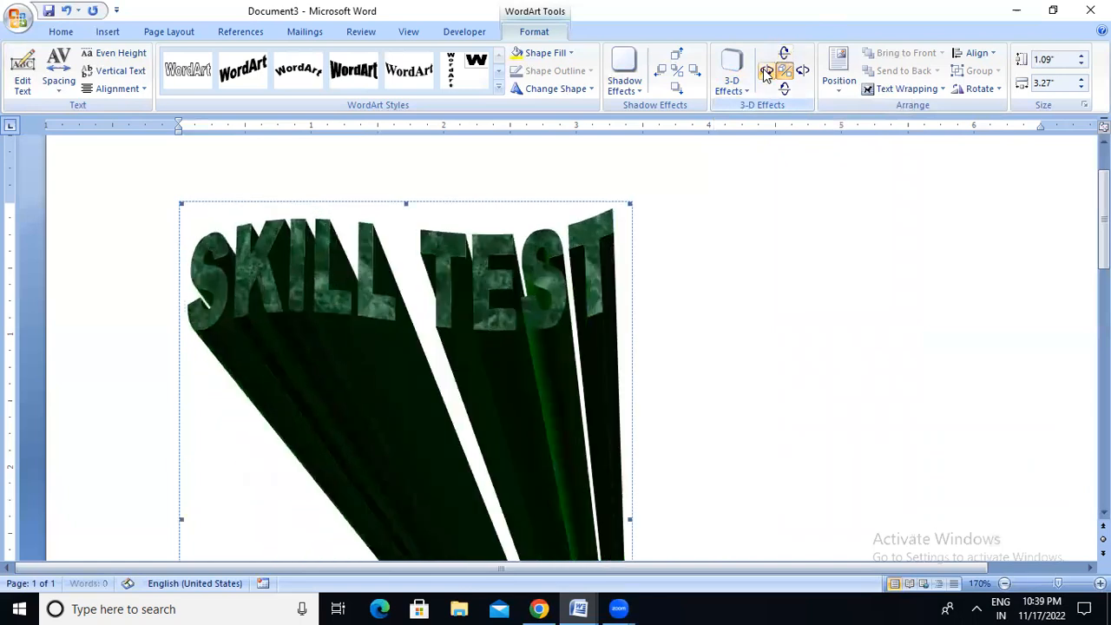
left_click(767, 72)
left_click(767, 72)
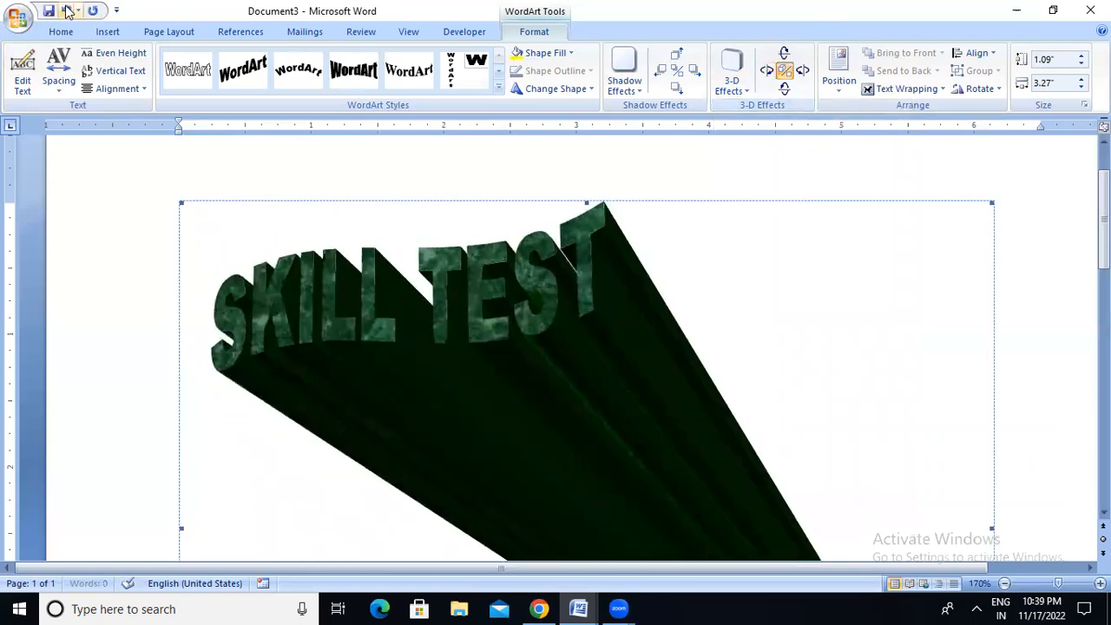
left_click(800, 73)
left_click(800, 73)
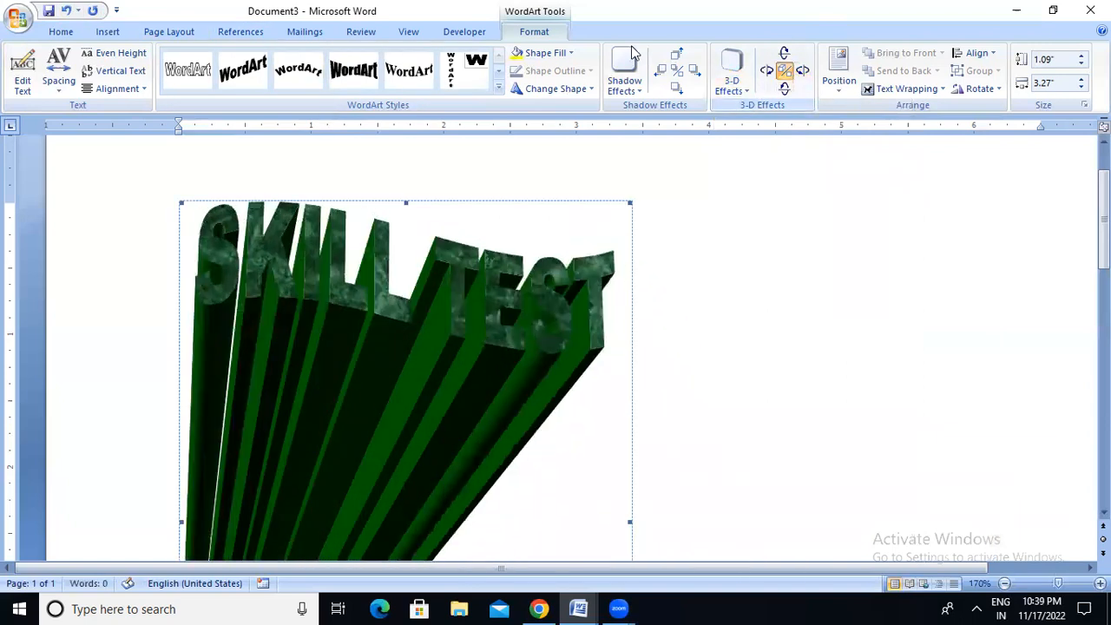
Undo the sideways turns and the most recent vertical tilting of the SKILL TEST WordArt.
left_click(70, 10)
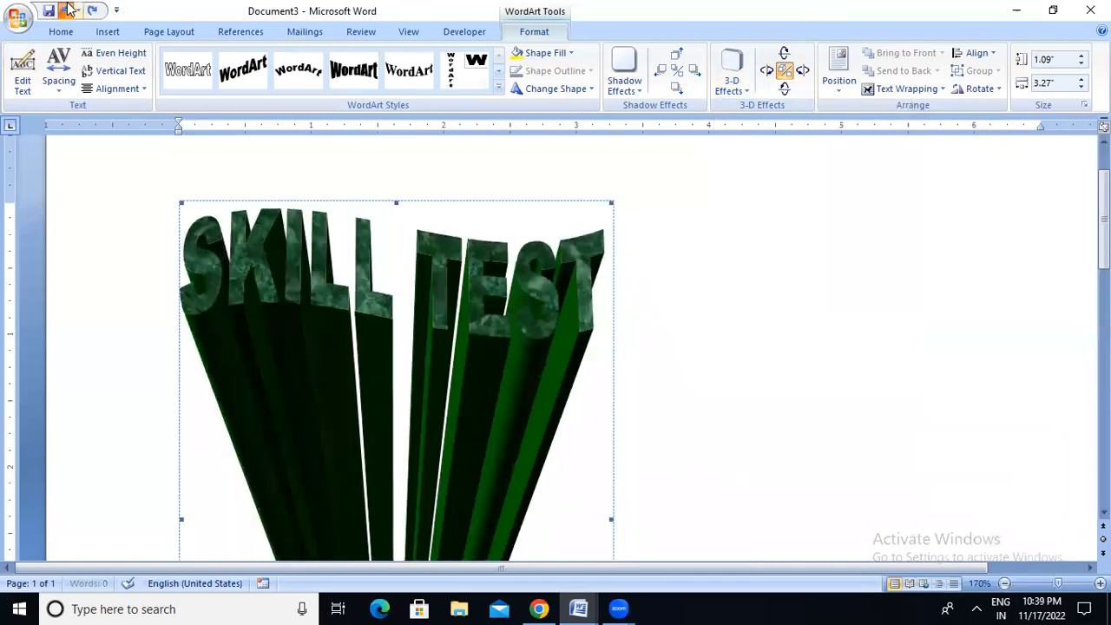
left_click(70, 10)
left_click(69, 9)
left_click(69, 10)
left_click(69, 10)
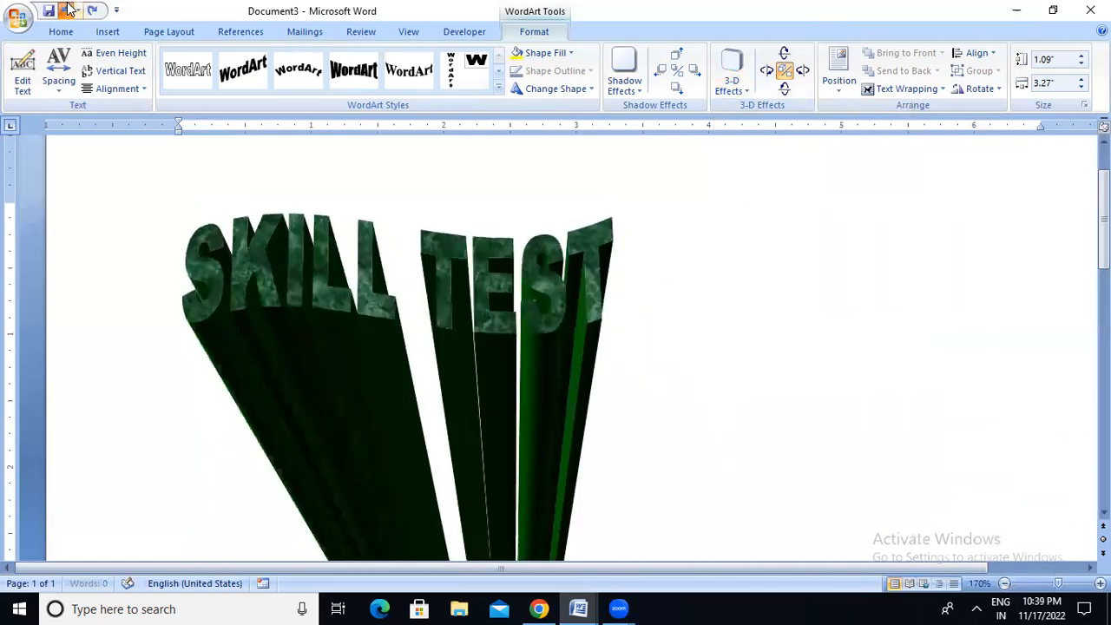
left_click(69, 10)
left_click(69, 10)
left_click(70, 9)
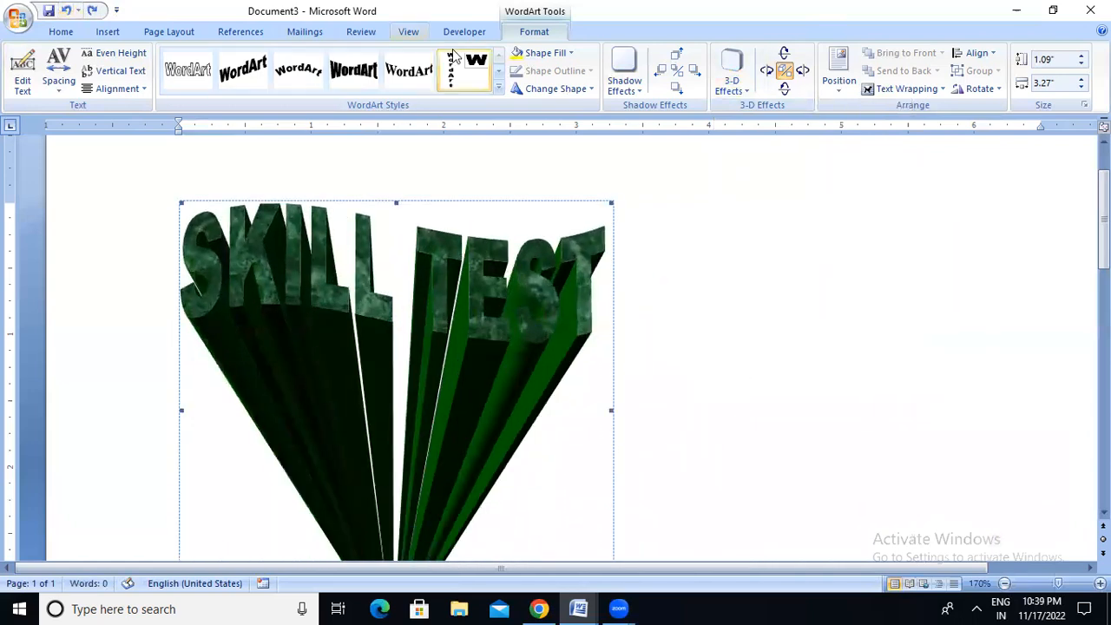
Try removing the 3-D effect from the SKILL TEST WordArt, and undo the removal.
left_click(736, 87)
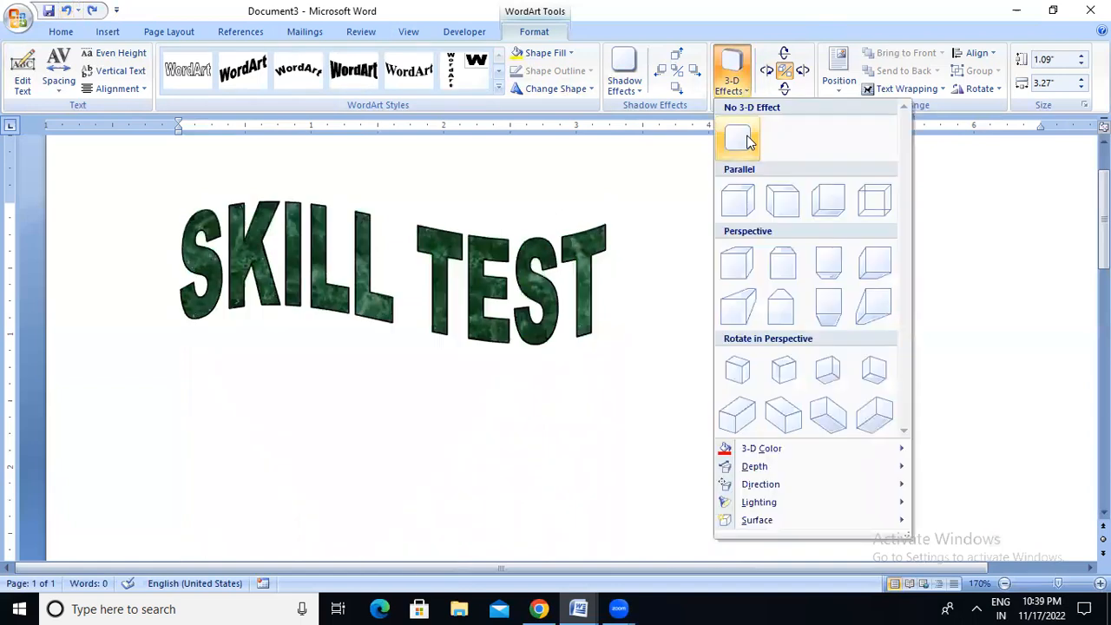
left_click(738, 136)
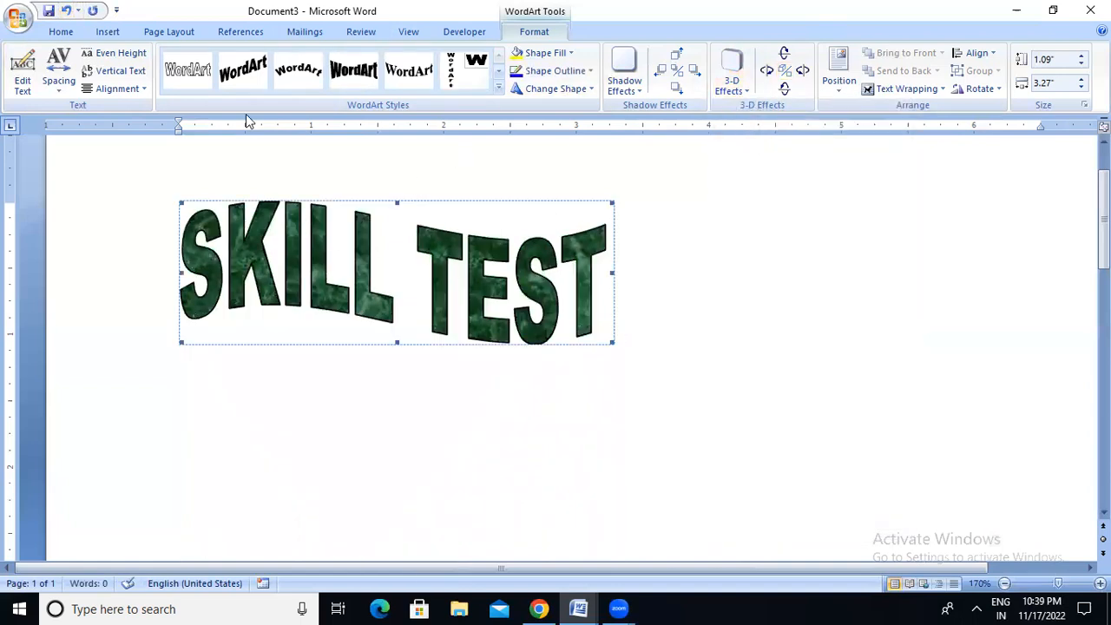
left_click(66, 10)
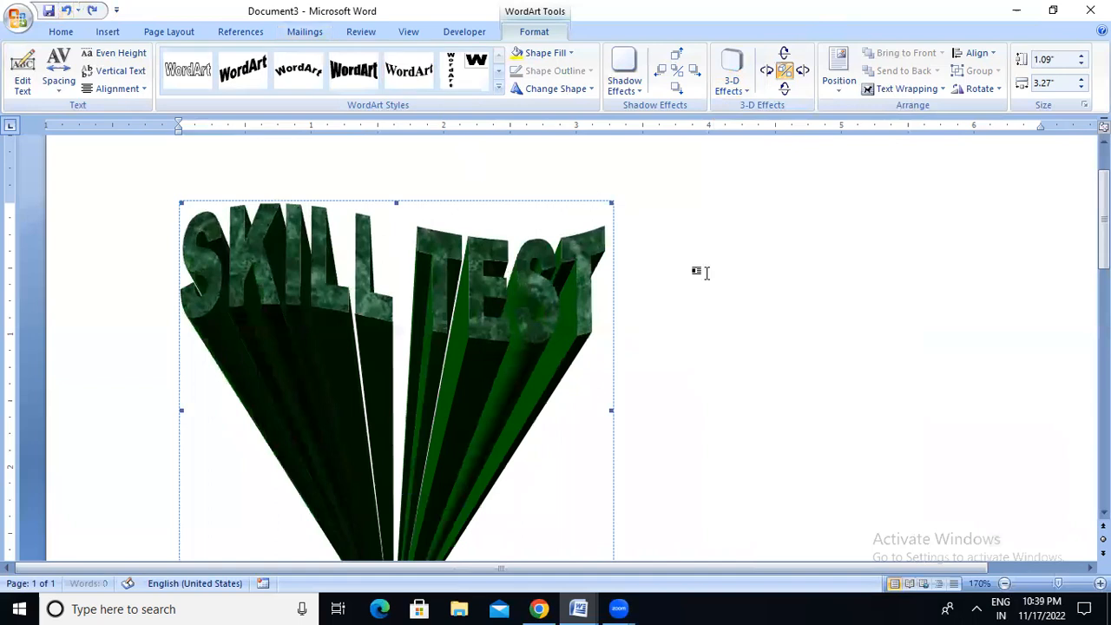
left_click(738, 309)
scroll(738, 310, "down", 1)
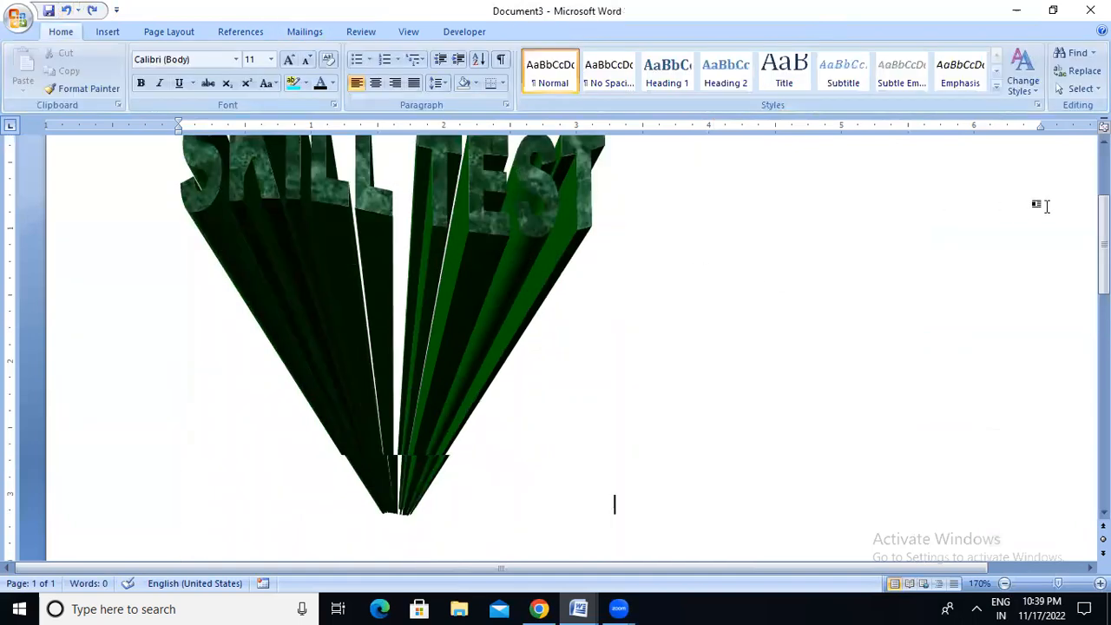
scroll(1037, 205, "up", 2)
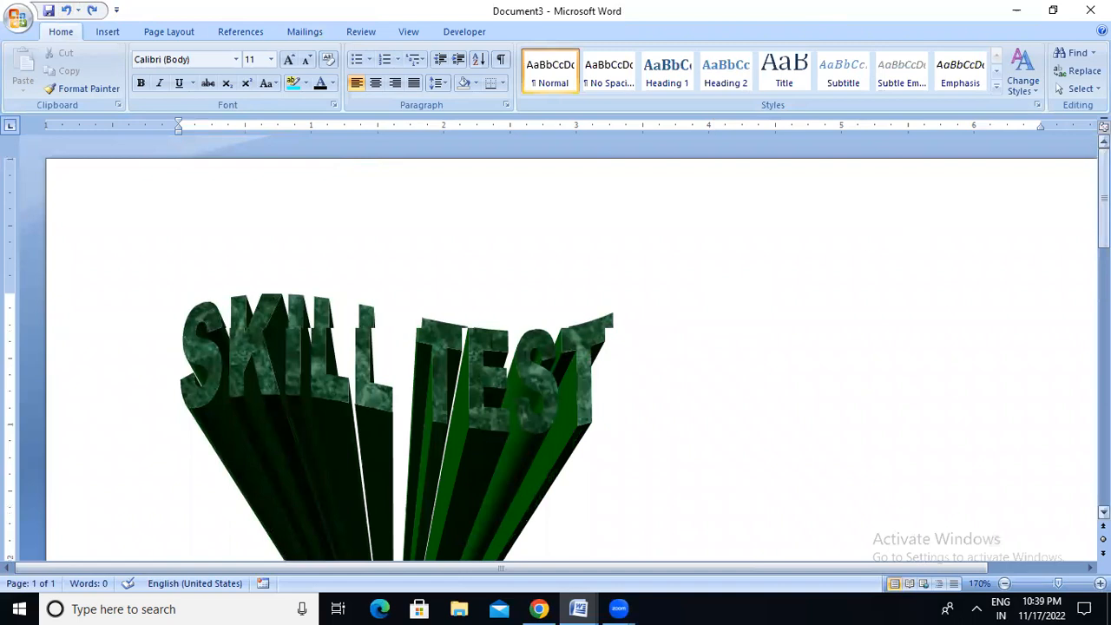
scroll(556, 347, "down", 2)
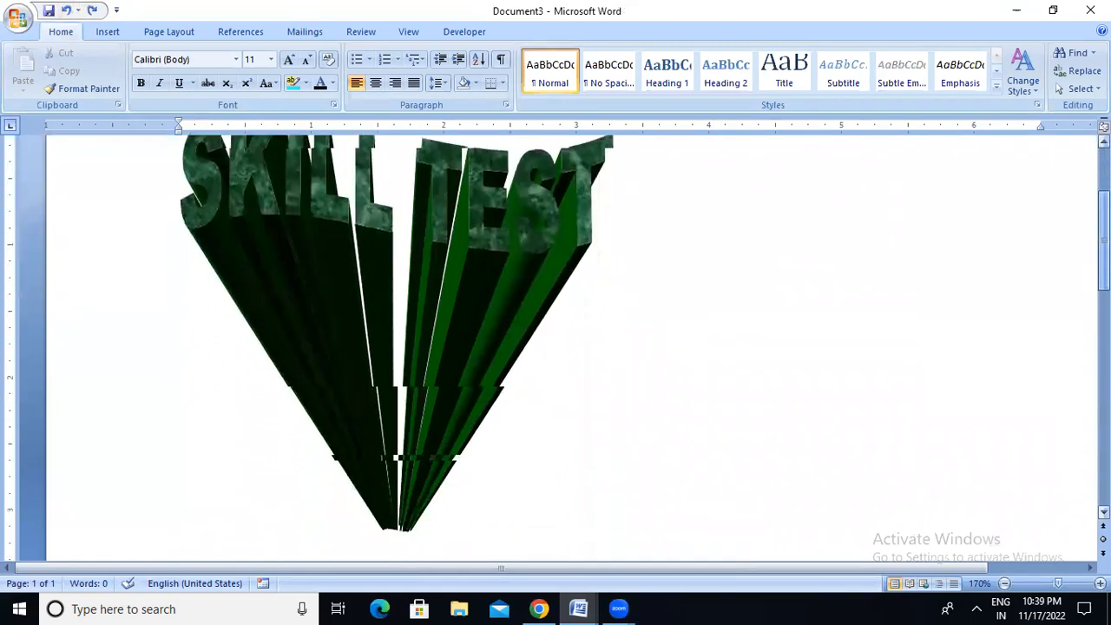
scroll(556, 347, "up", 1)
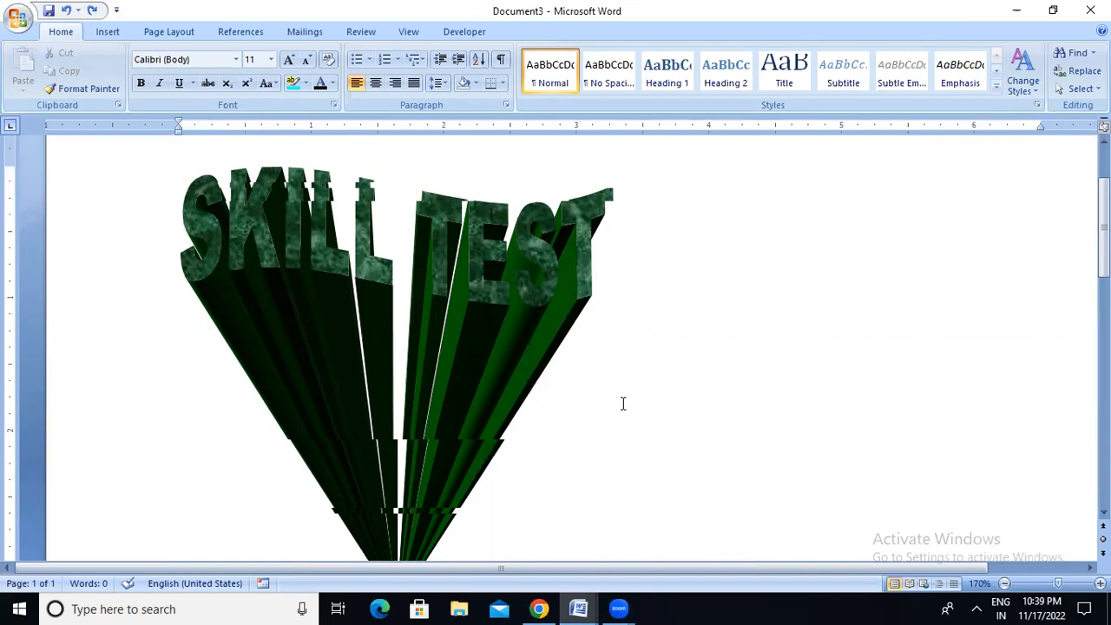
Switch to Document2 and create a new blank document from there.
mouse_move(589, 608)
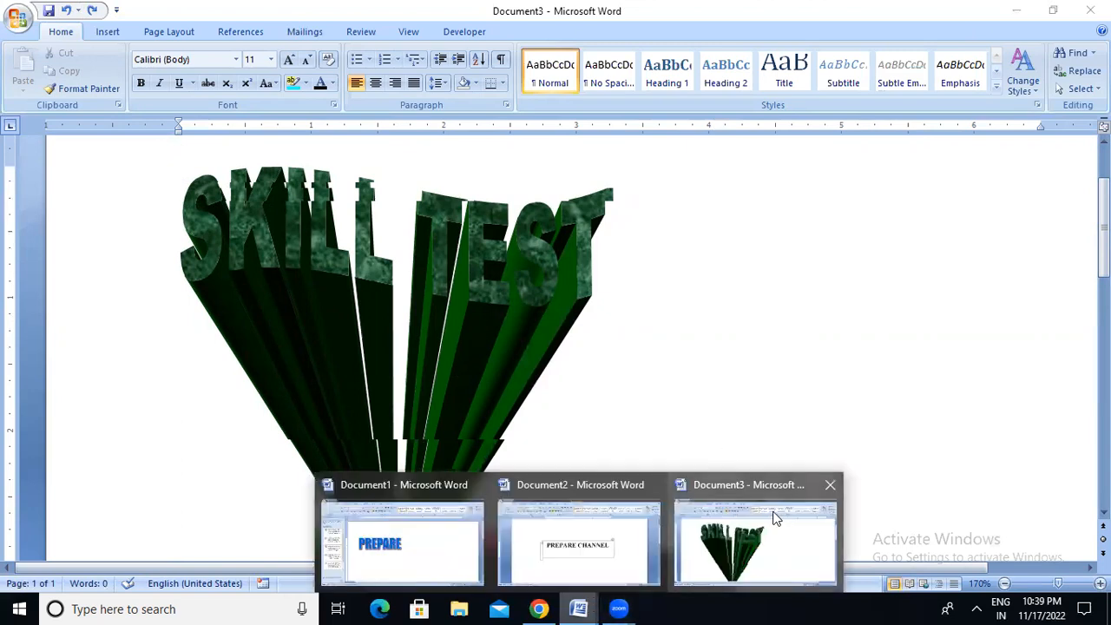
left_click(620, 527)
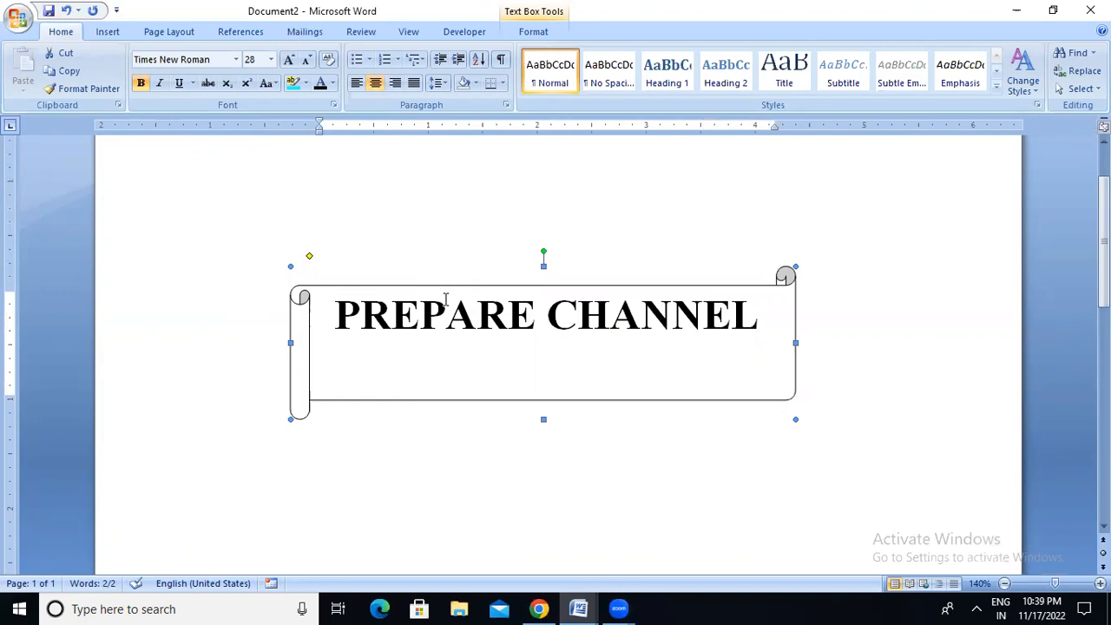
key("alt+Tab")
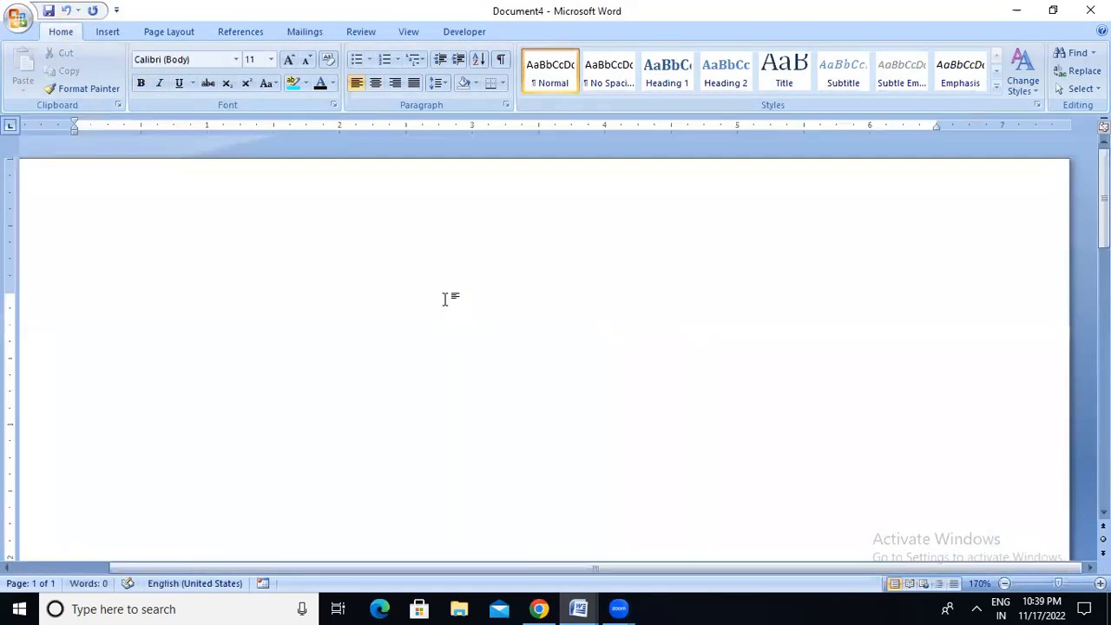
Draw a horizontal scroll banner shape about 4.99" wide and 1.39" high across the blank page.
left_click(116, 36)
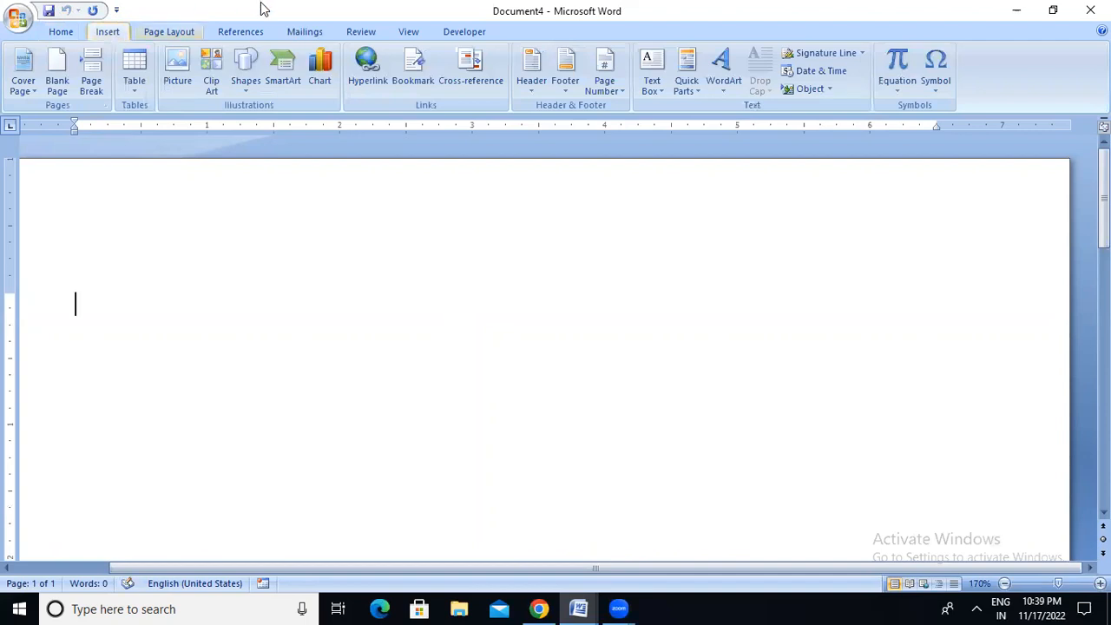
left_click(249, 99)
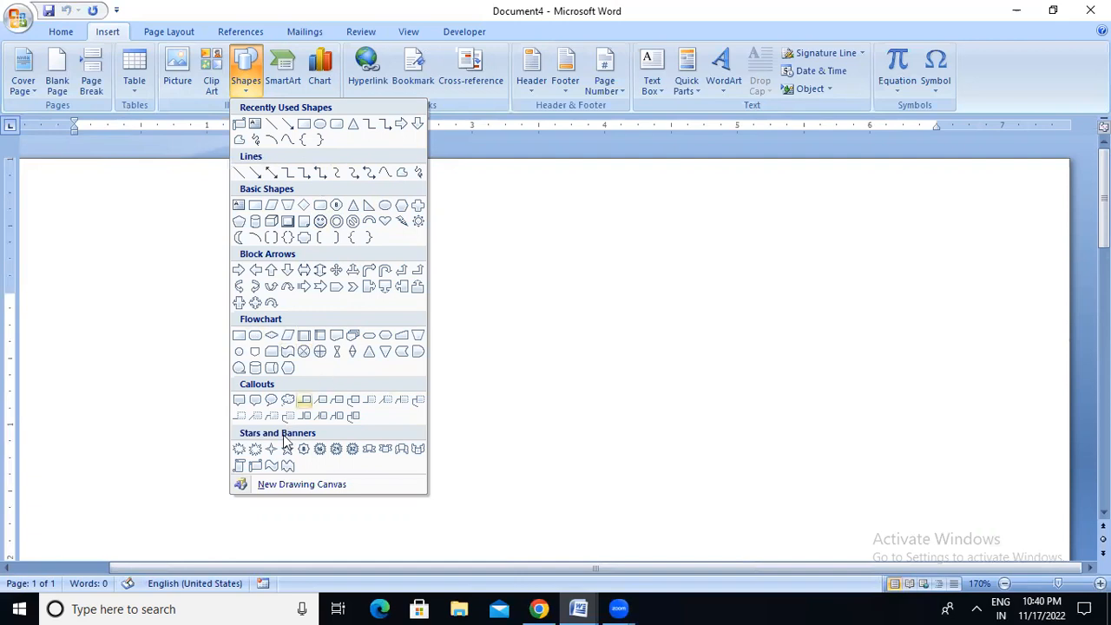
left_click(257, 466)
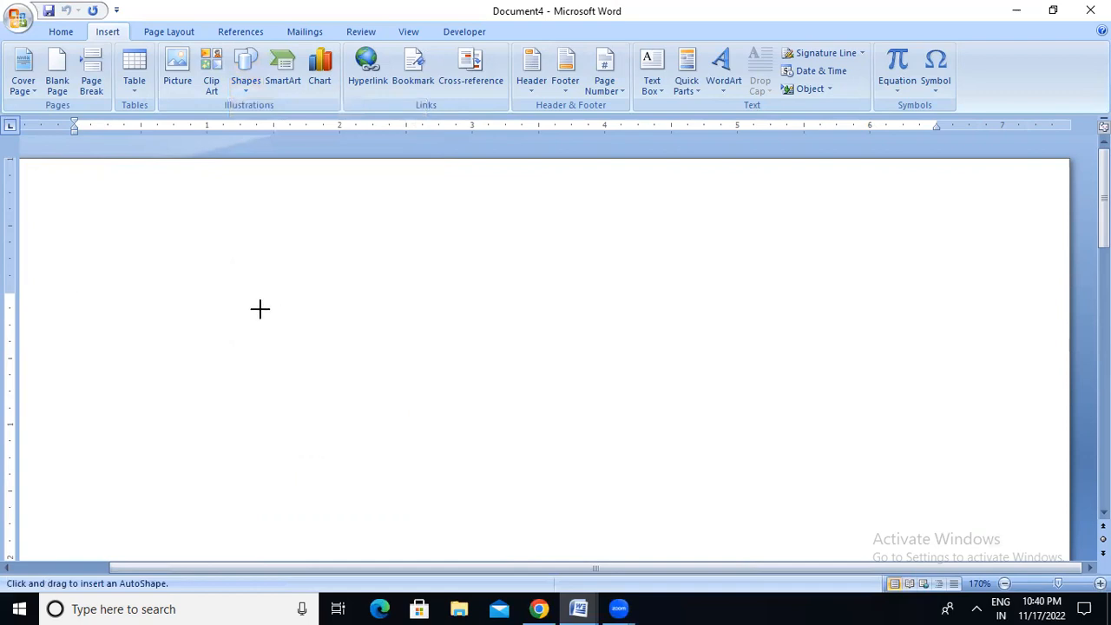
left_click_drag(261, 309, 479, 473)
left_click_drag(629, 482, 922, 493)
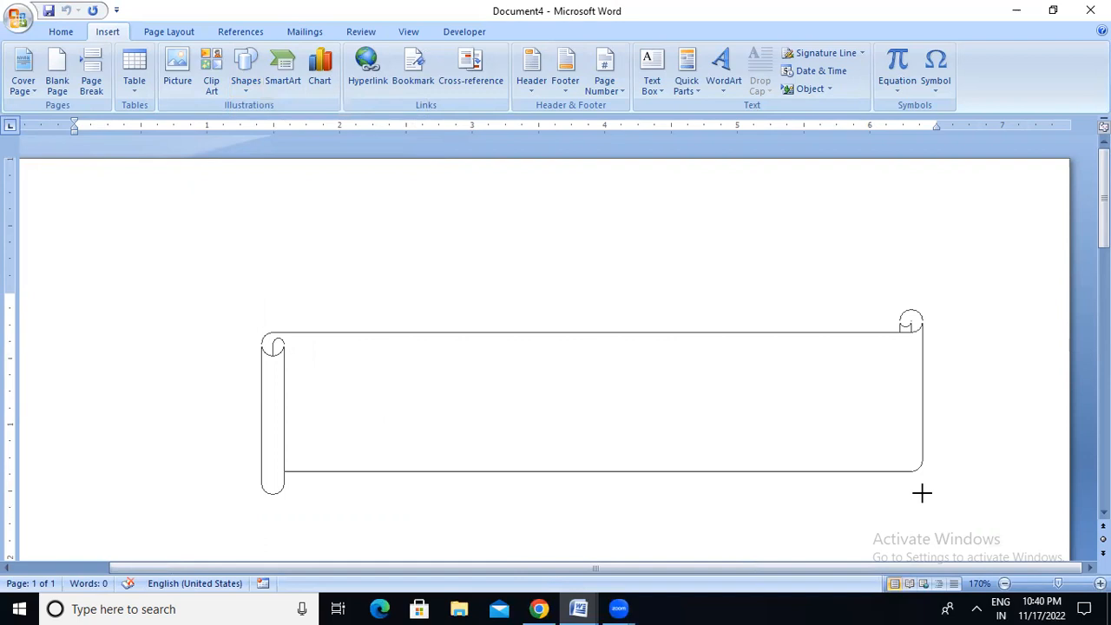
left_click_drag(922, 493, 922, 493)
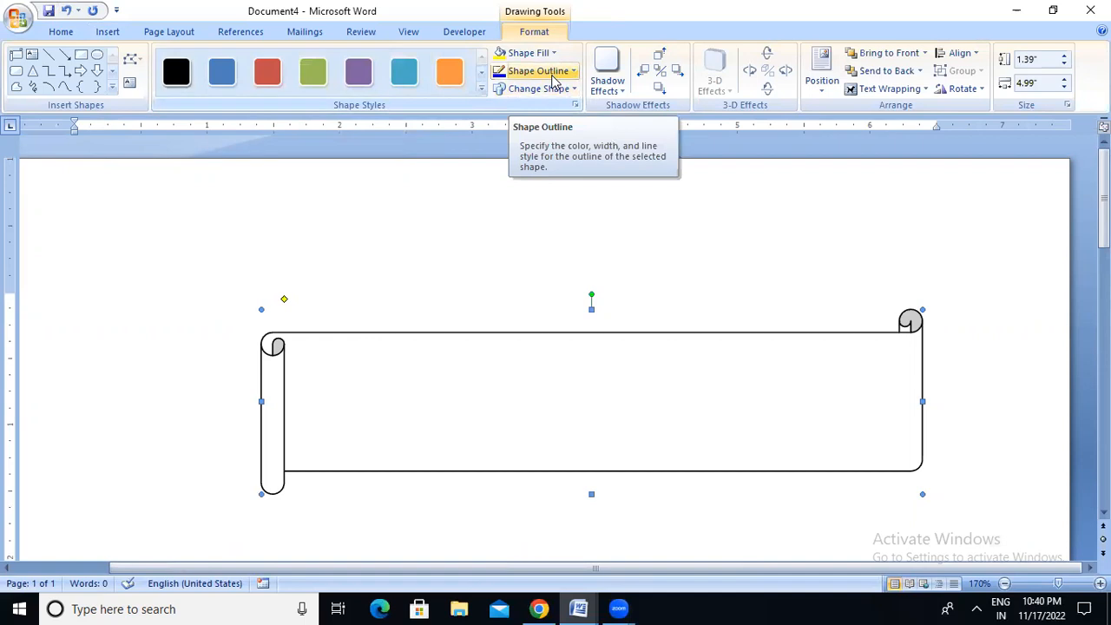
Set the scroll shape's outline to standard dark red and its fill to the light tan theme color.
left_click(563, 90)
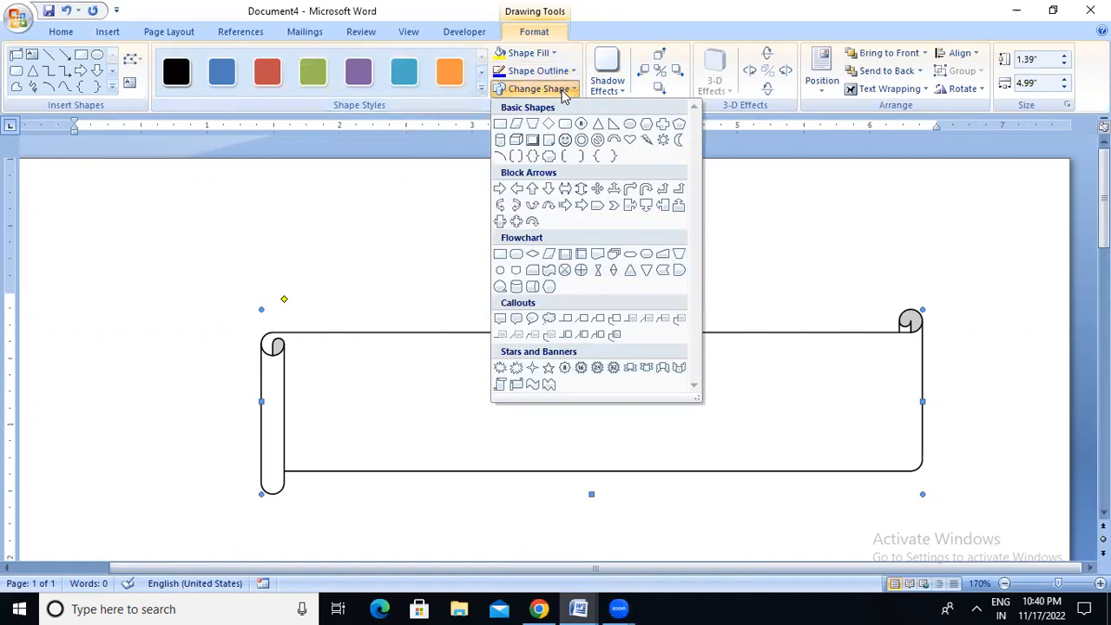
left_click(563, 92)
left_click(562, 71)
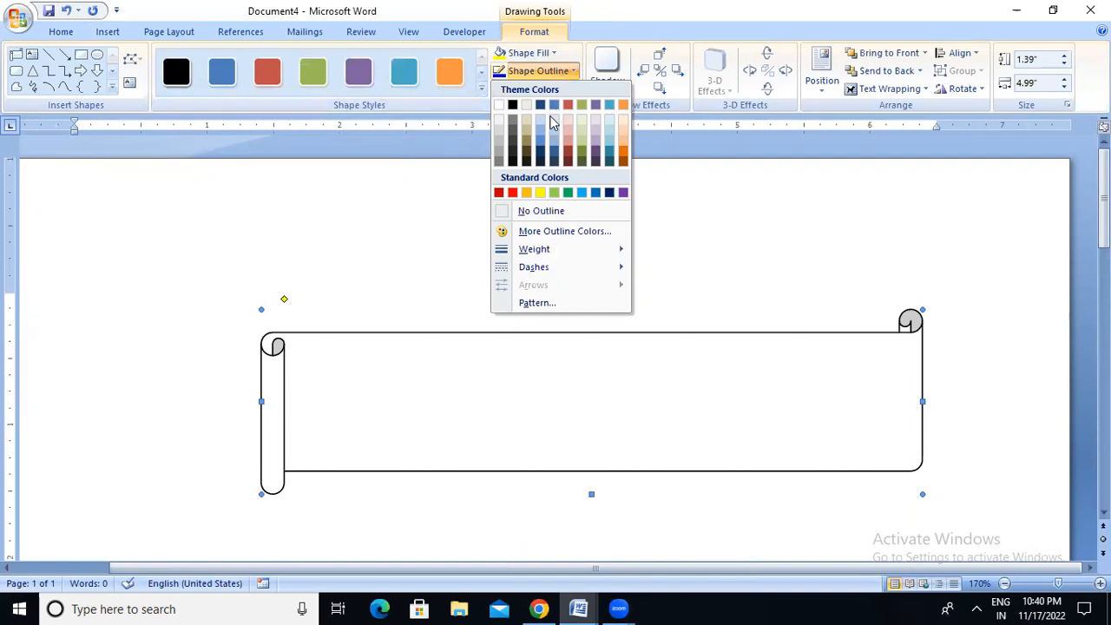
left_click(500, 194)
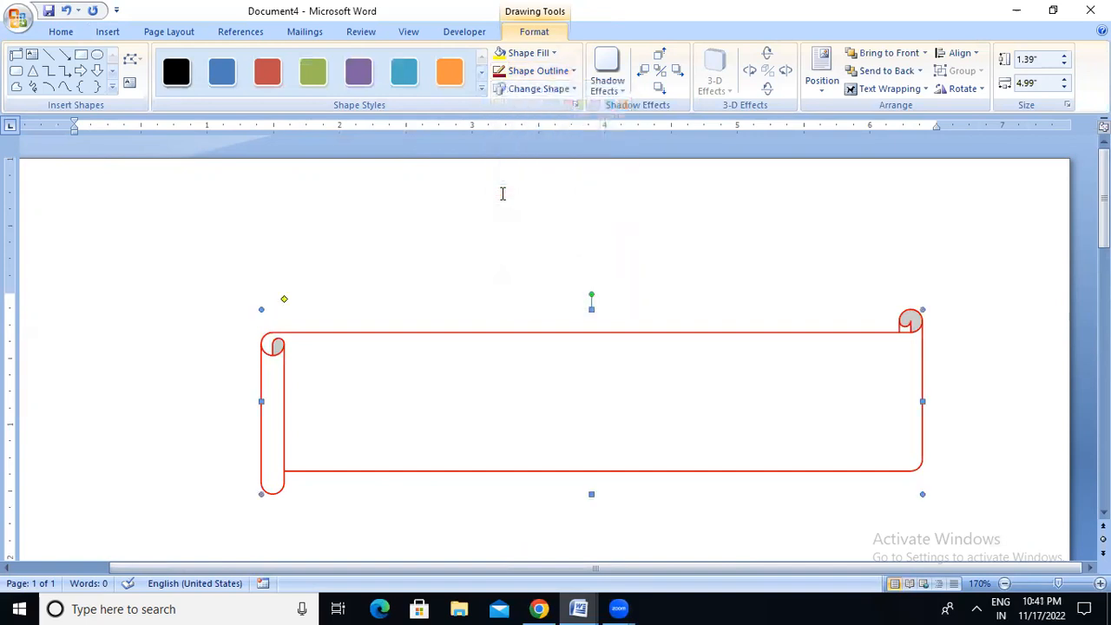
left_click(527, 53)
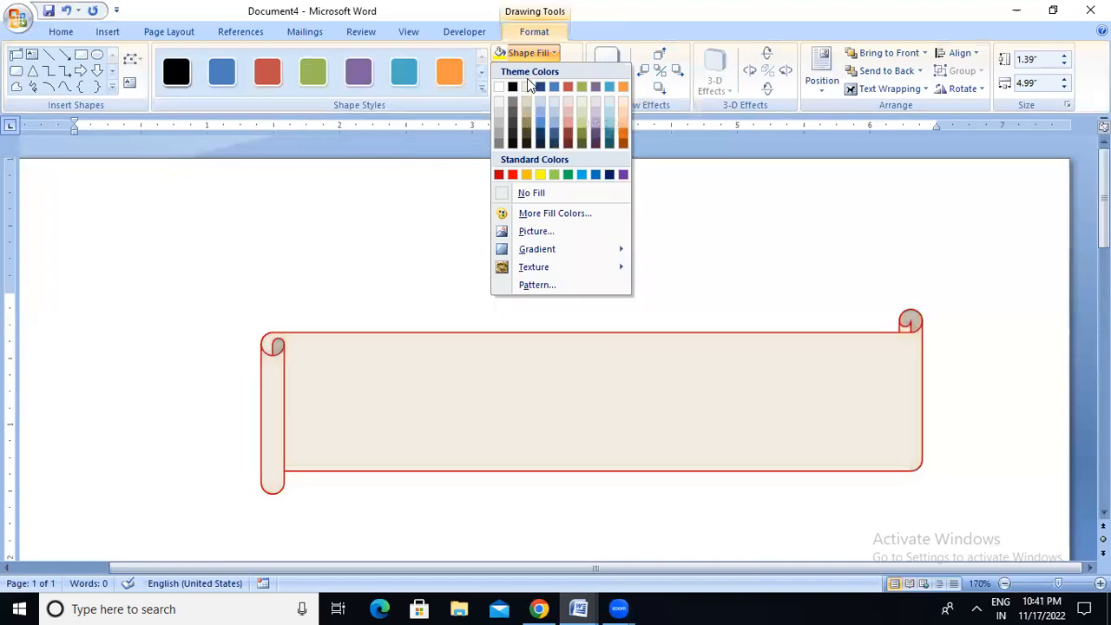
left_click(527, 90)
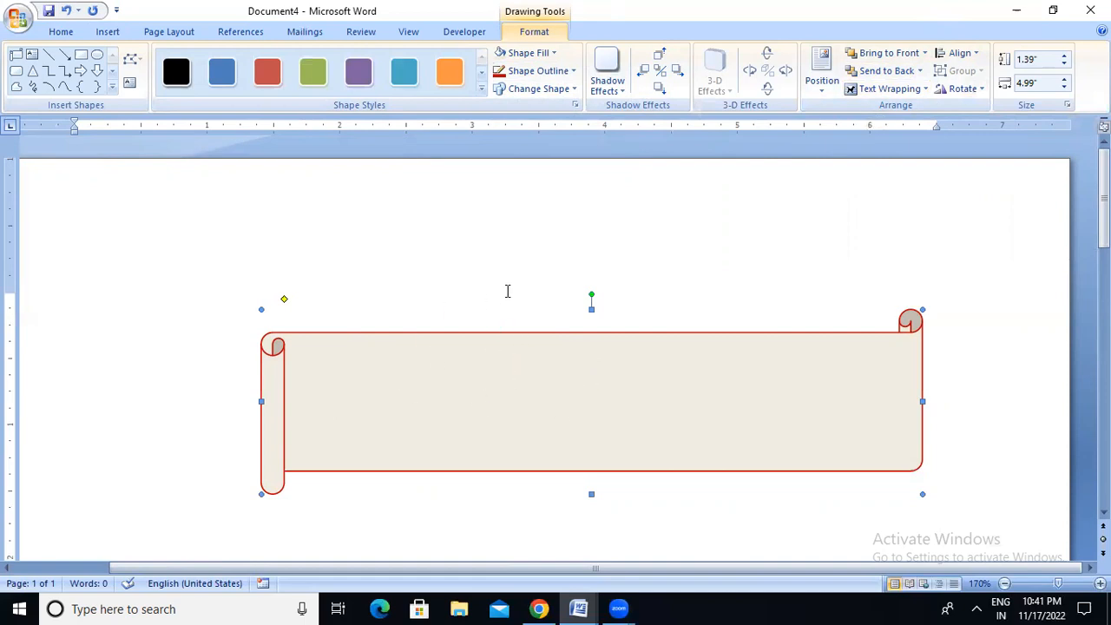
Add the text PREPARE CHANNEL inside the scroll banner shape.
right_click(558, 401)
left_click(438, 330)
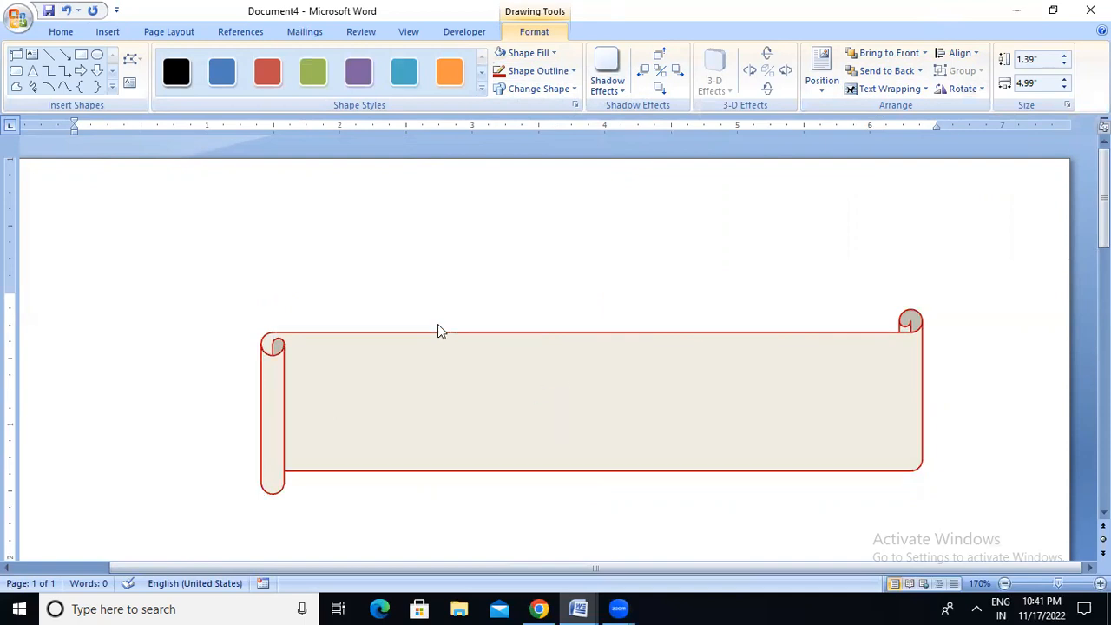
left_click(461, 379)
right_click(461, 377)
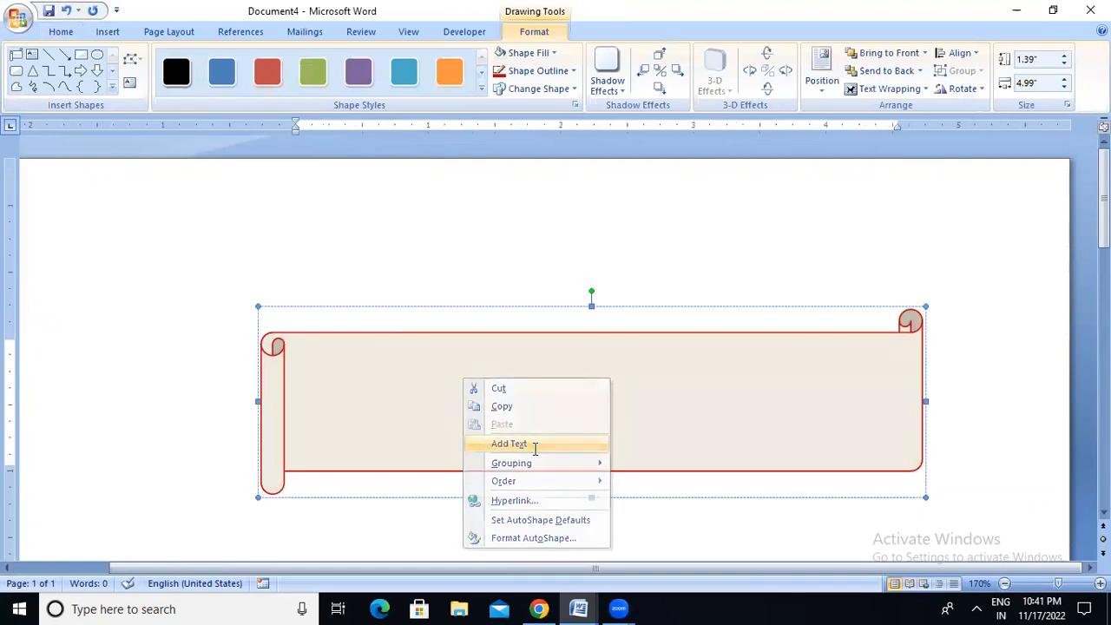
left_click(535, 446)
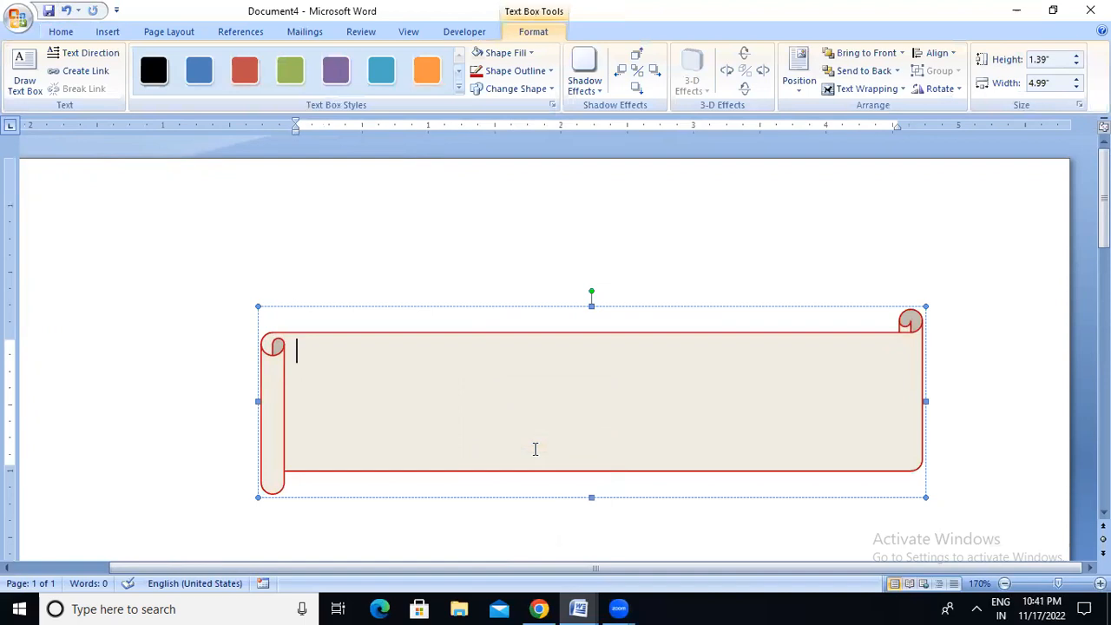
type("PREPA")
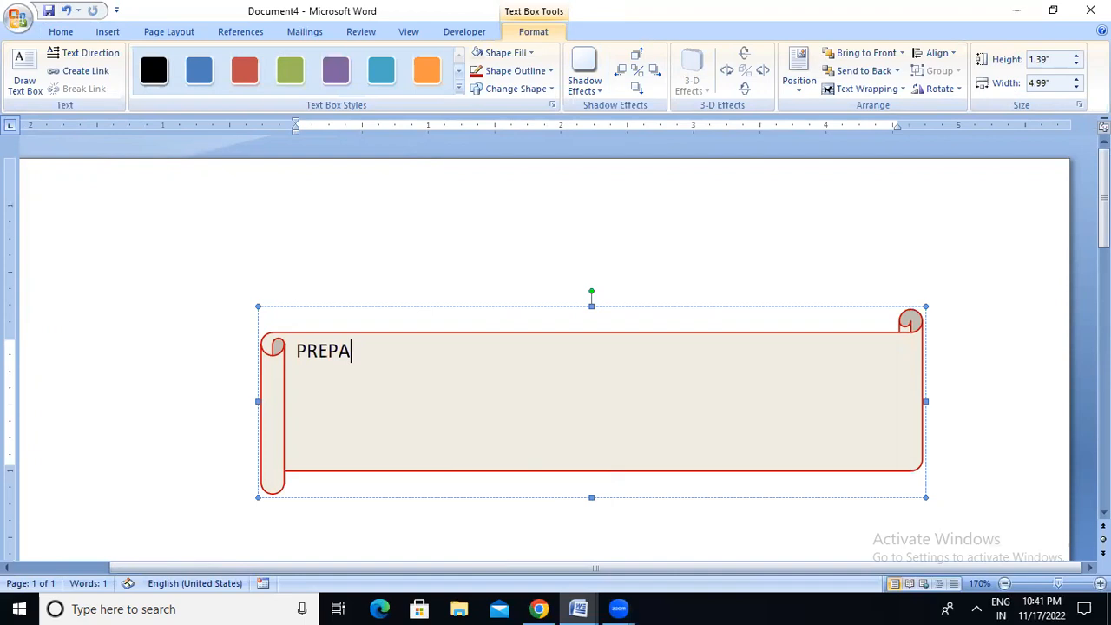
type("RE CHANNEL")
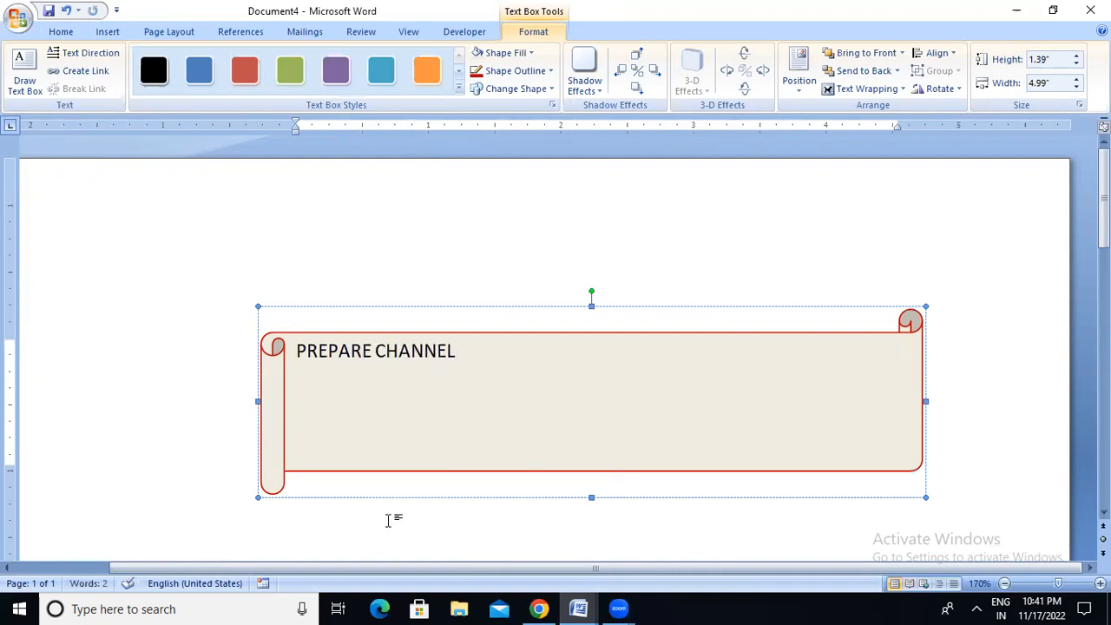
Align the scroll banner to the horizontal center and vertical middle of the page margins.
left_click(951, 55)
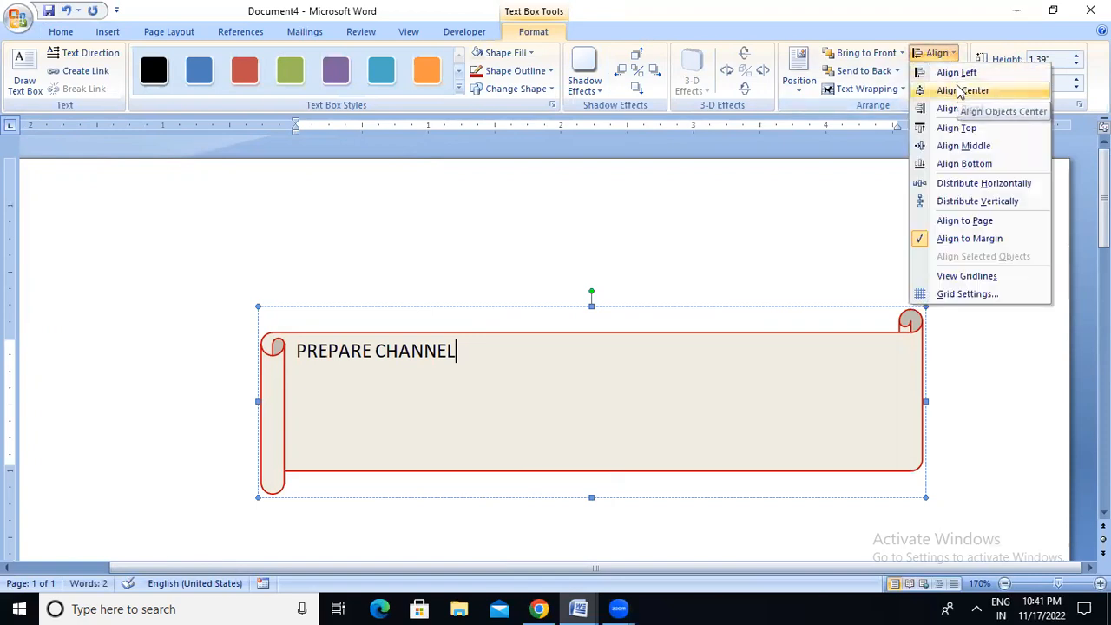
left_click(960, 92)
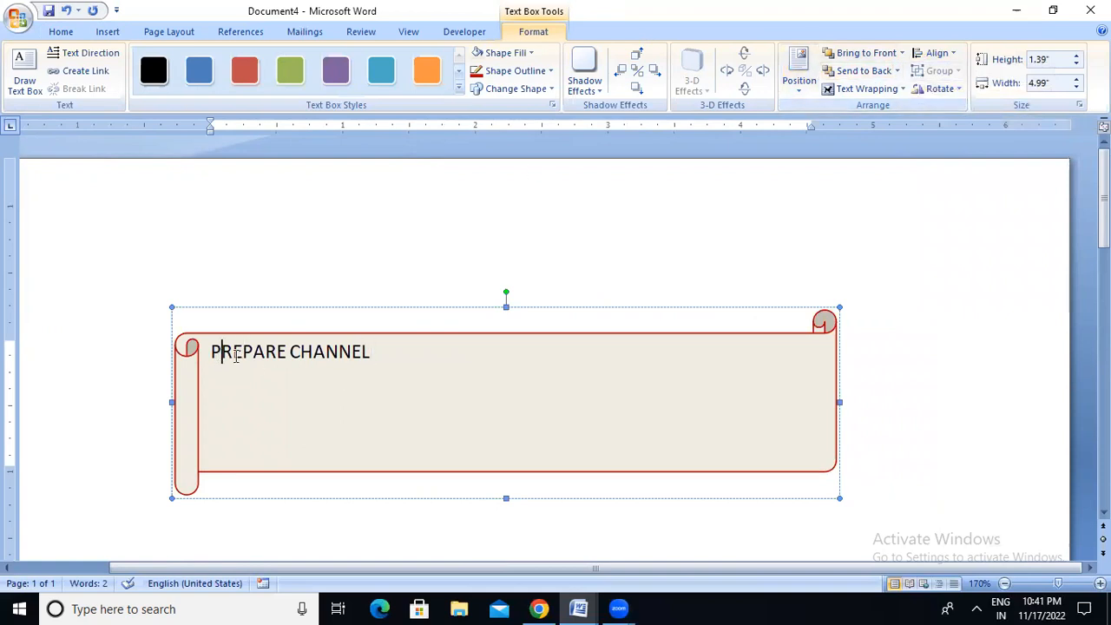
key("ctrl+a")
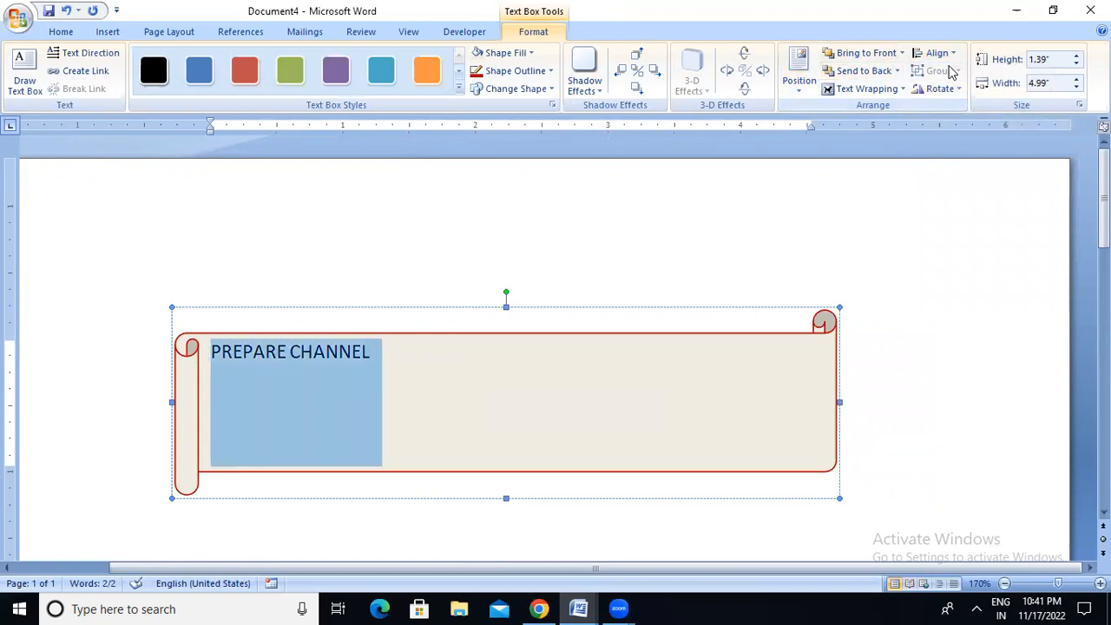
left_click(940, 53)
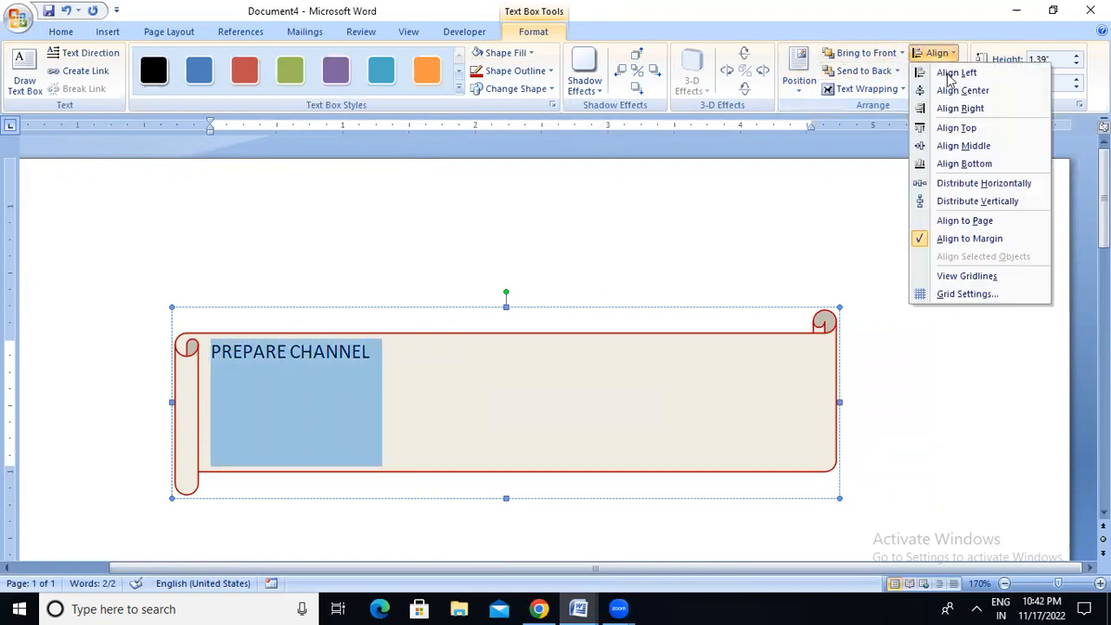
left_click(962, 147)
left_click_drag(1105, 199, 1104, 335)
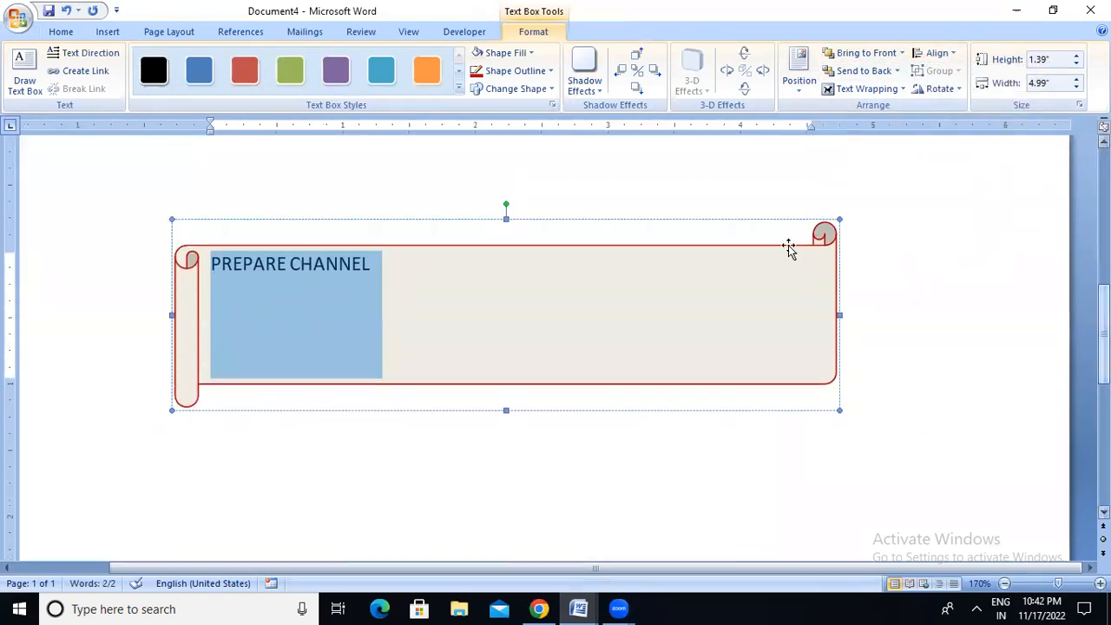
left_click(955, 54)
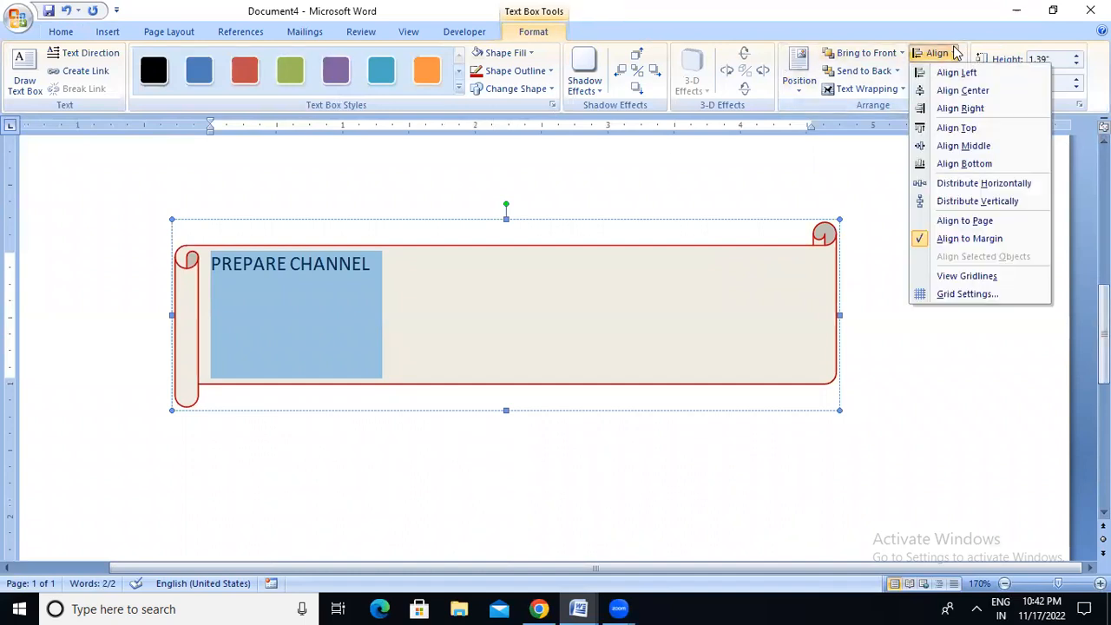
left_click(955, 52)
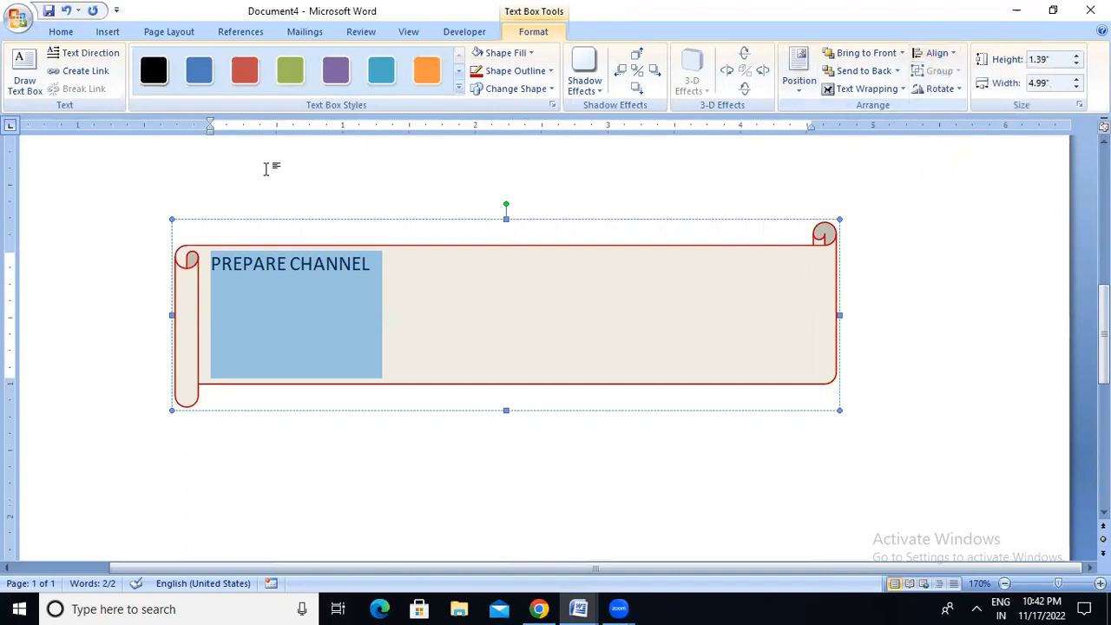
Enlarge the selected PREPARE CHANNEL text to 20 pt and center it within the scroll banner.
left_click(60, 33)
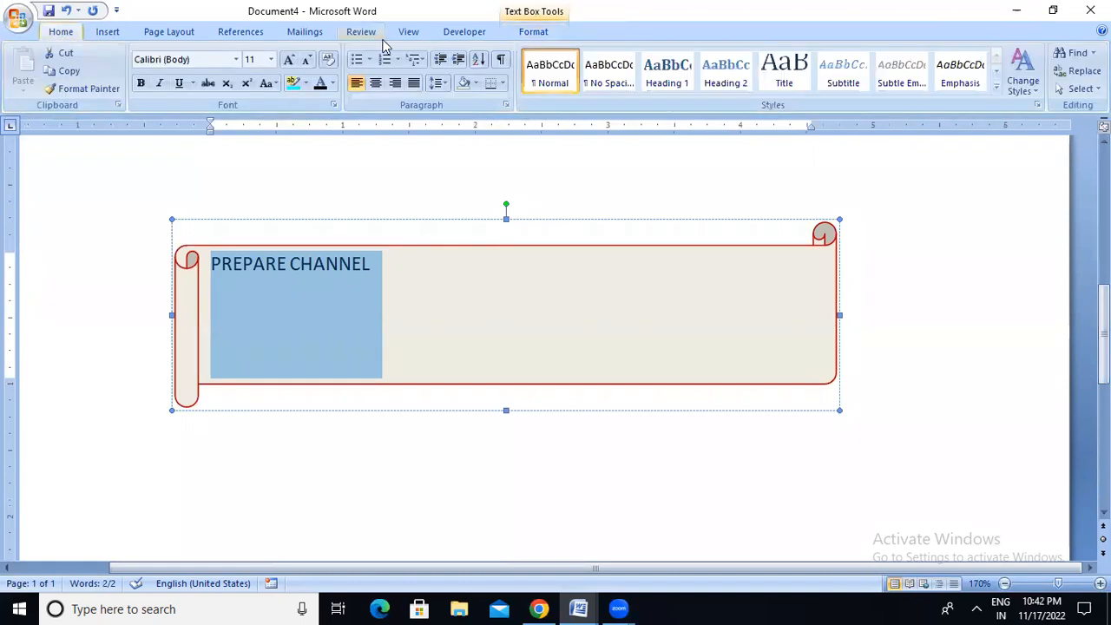
left_click(289, 61)
left_click(290, 61)
left_click(289, 61)
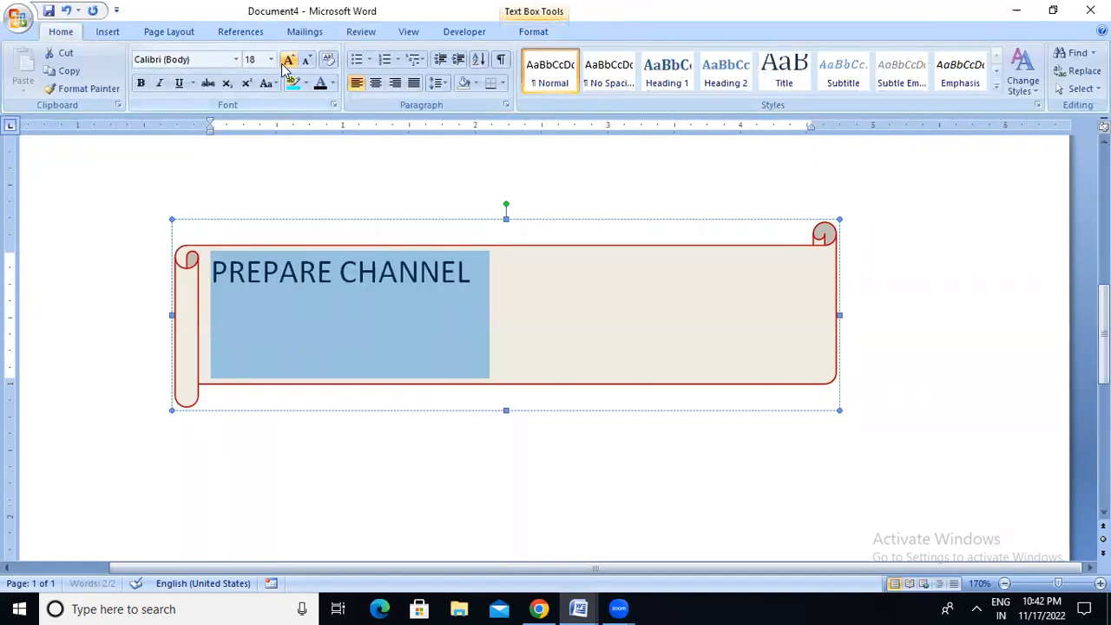
left_click(289, 61)
left_click(289, 60)
left_click(375, 84)
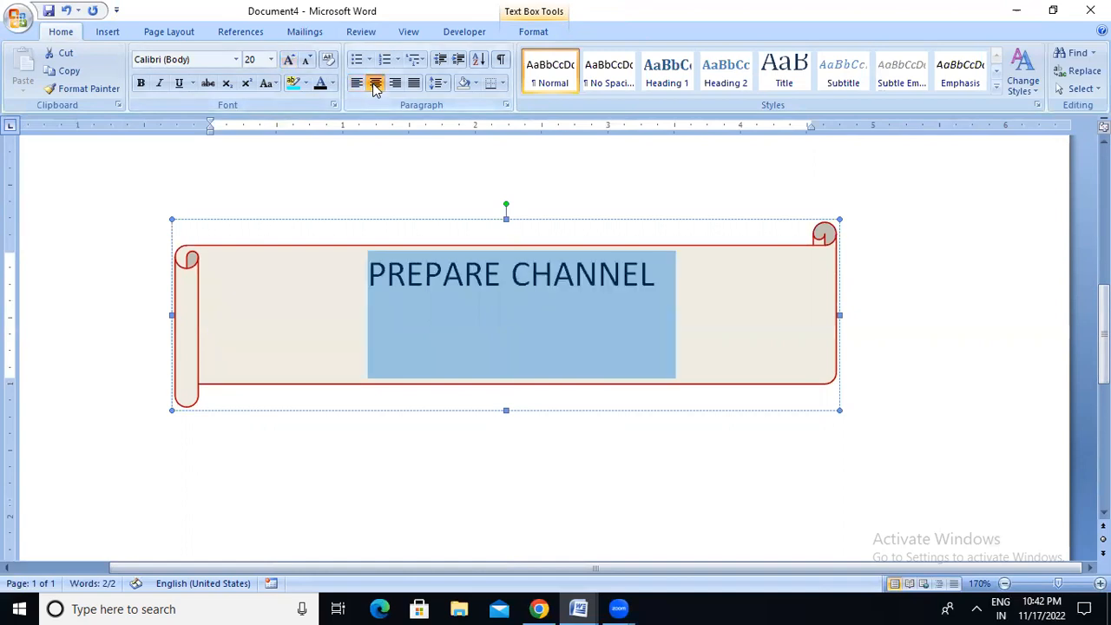
Change the banner text's font to Arial Black and its size to 24 pt.
left_click(236, 59)
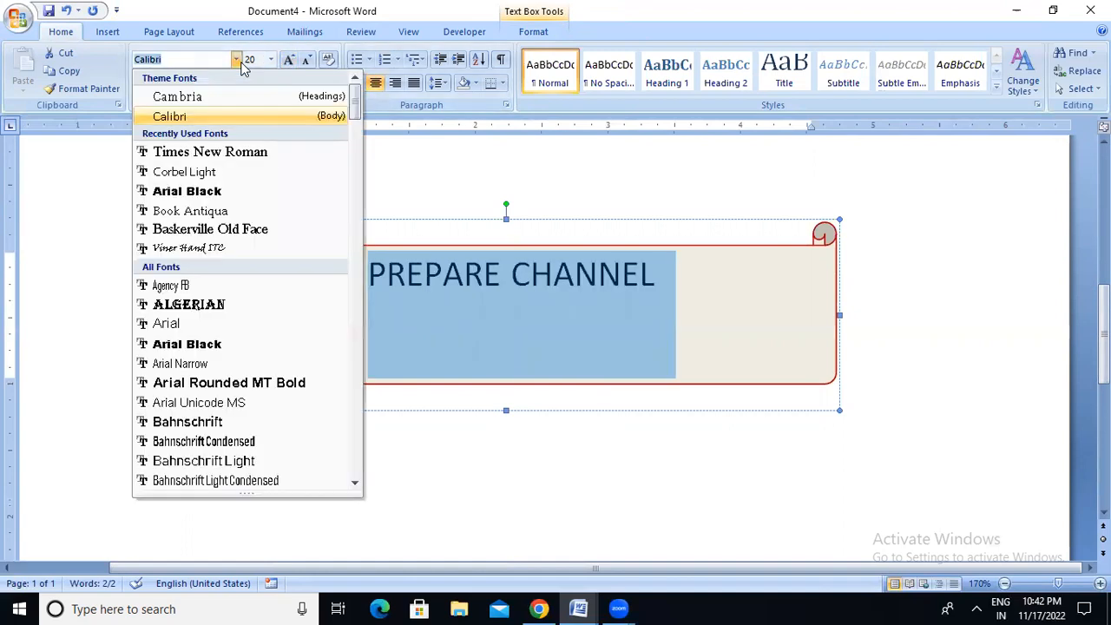
left_click(238, 191)
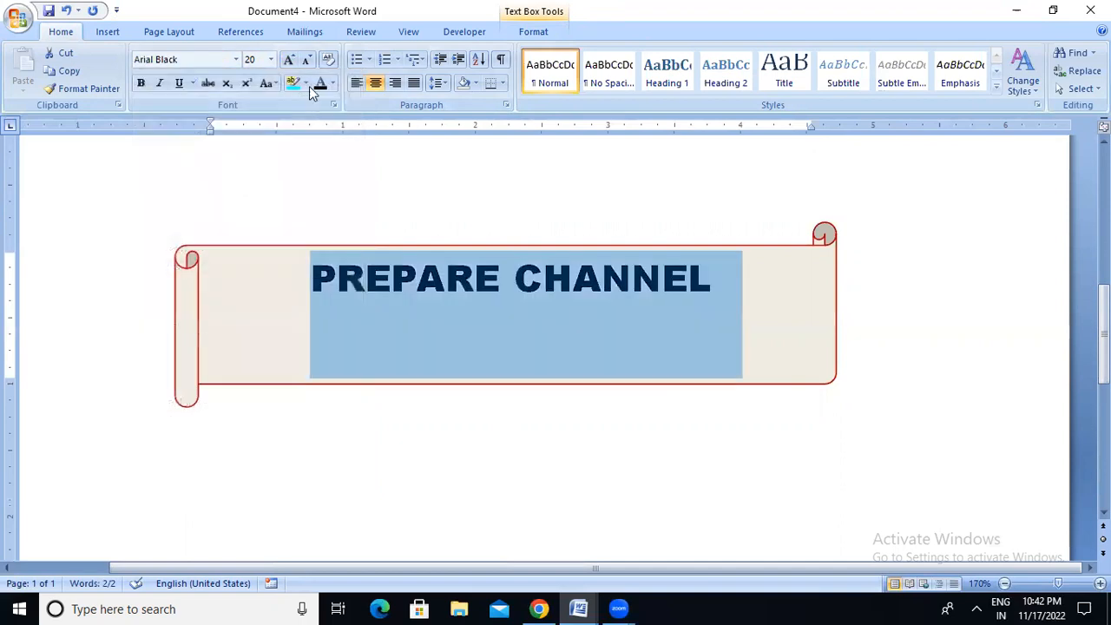
left_click(289, 61)
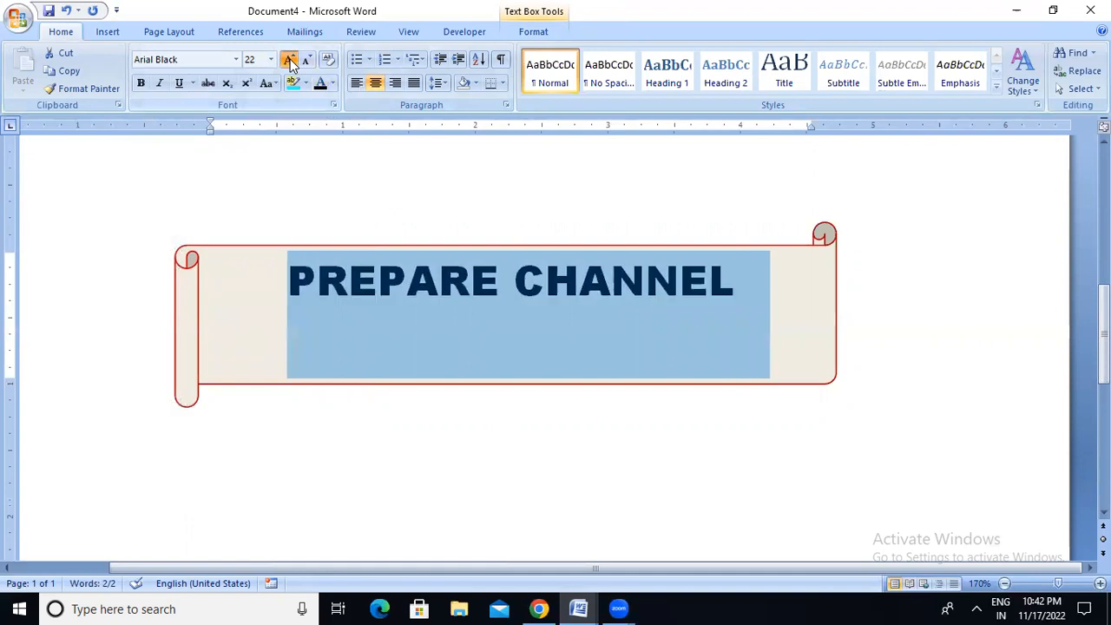
left_click(289, 61)
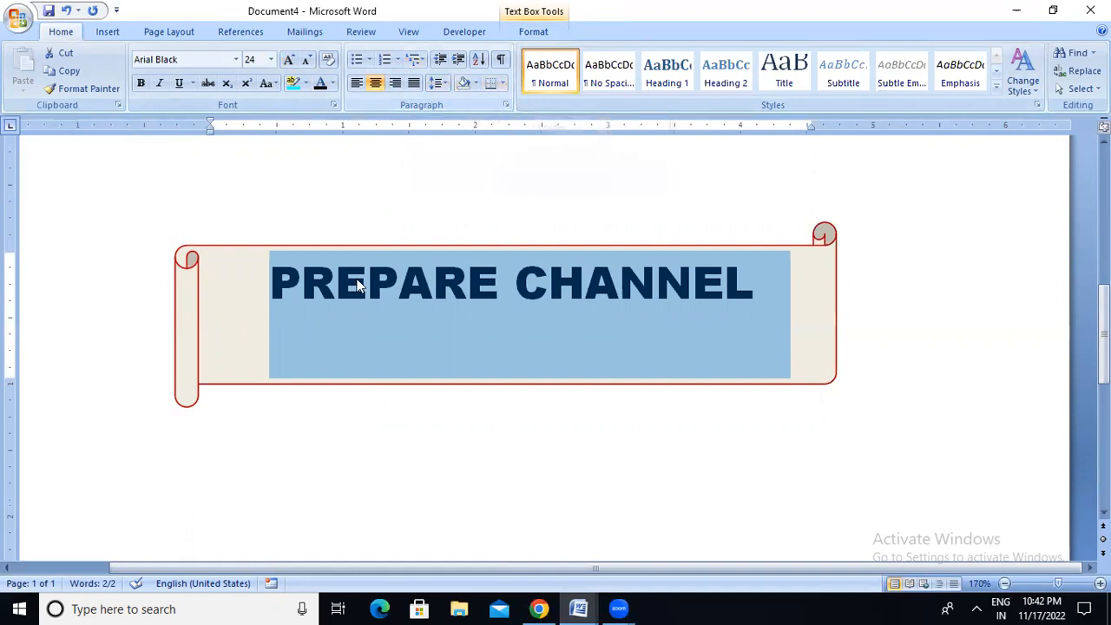
Try inserting a blank line above PREPARE CHANNEL in the banner, and undo the insertion.
double_click(309, 281)
triple_click(270, 288)
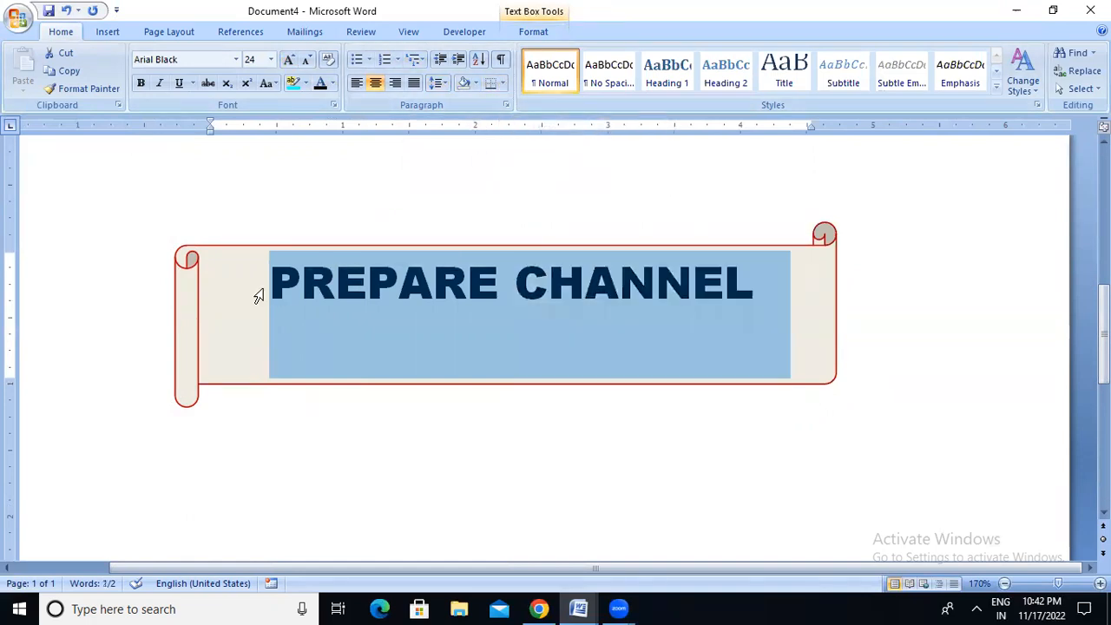
left_click(275, 290)
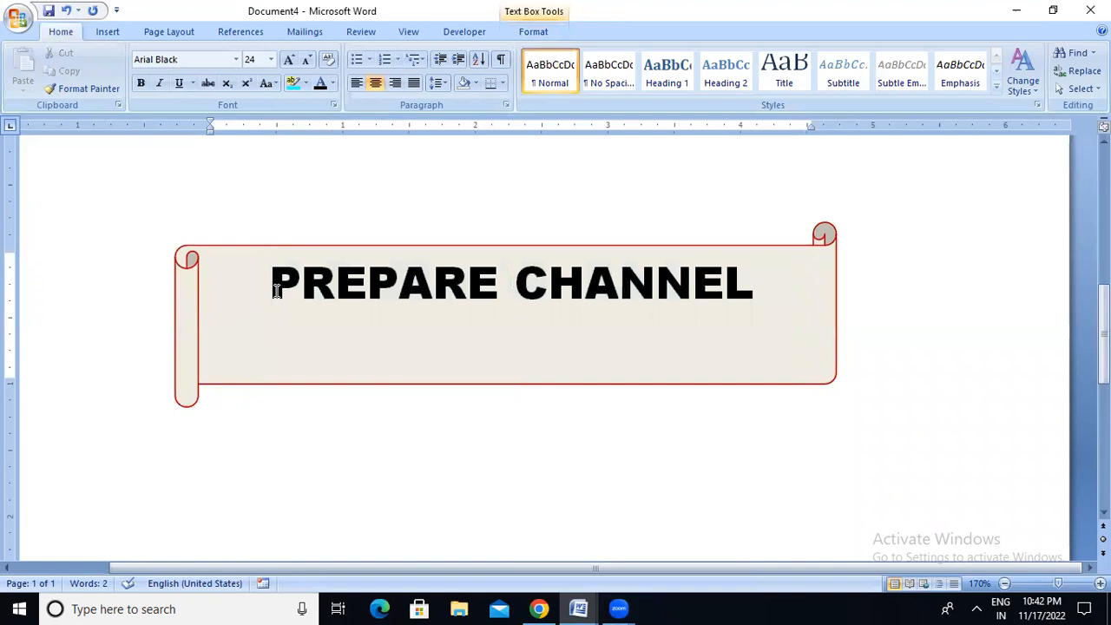
key("Return")
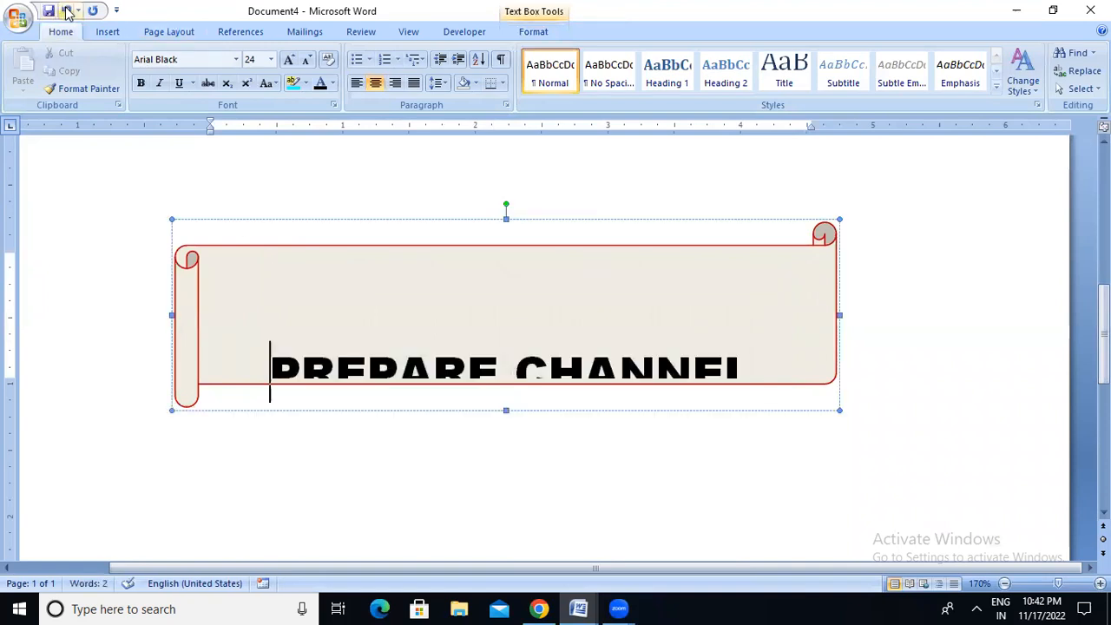
left_click(67, 10)
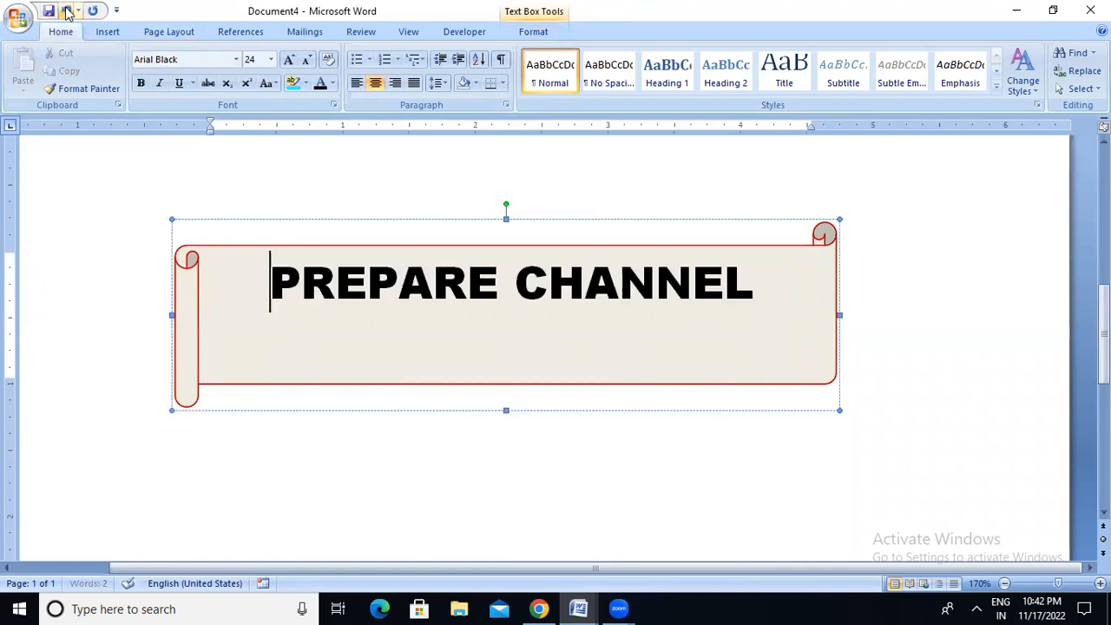
left_click(477, 84)
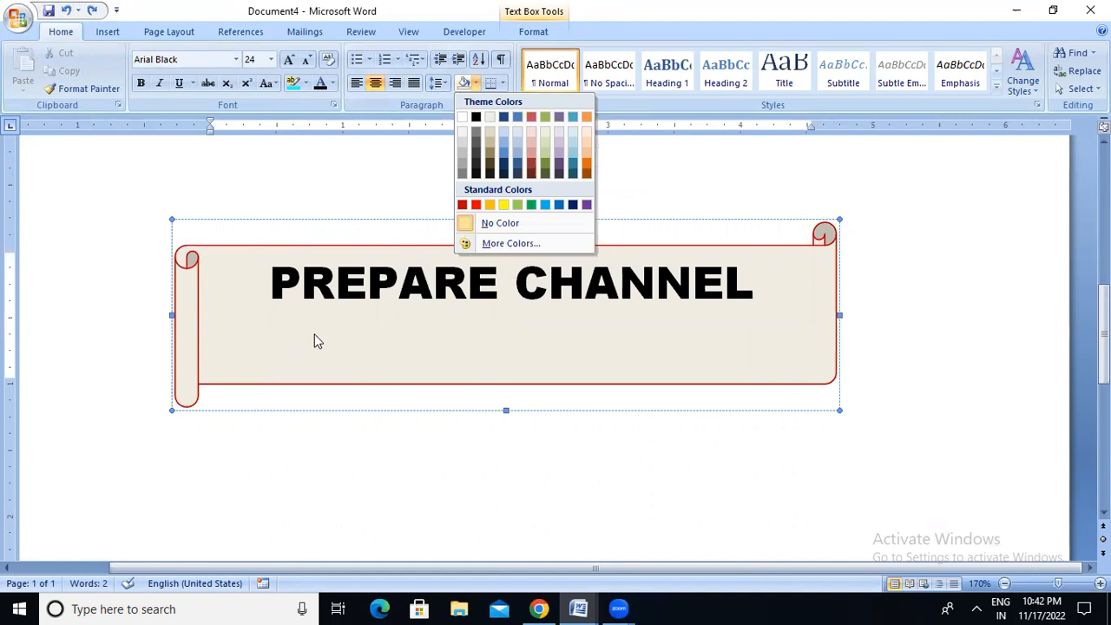
left_click(310, 312)
Enlarge the PREPARE CHANNEL text to 28 pt and deselect the banner to view it on the page.
left_click(289, 293)
left_click_drag(290, 293, 769, 325)
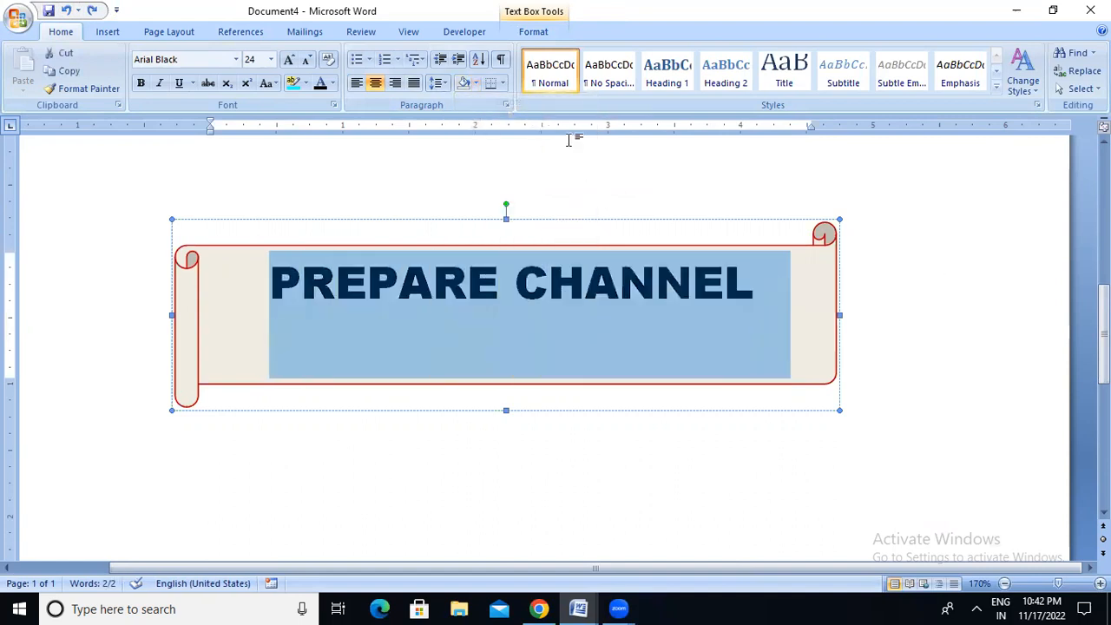
left_click(290, 61)
left_click(291, 61)
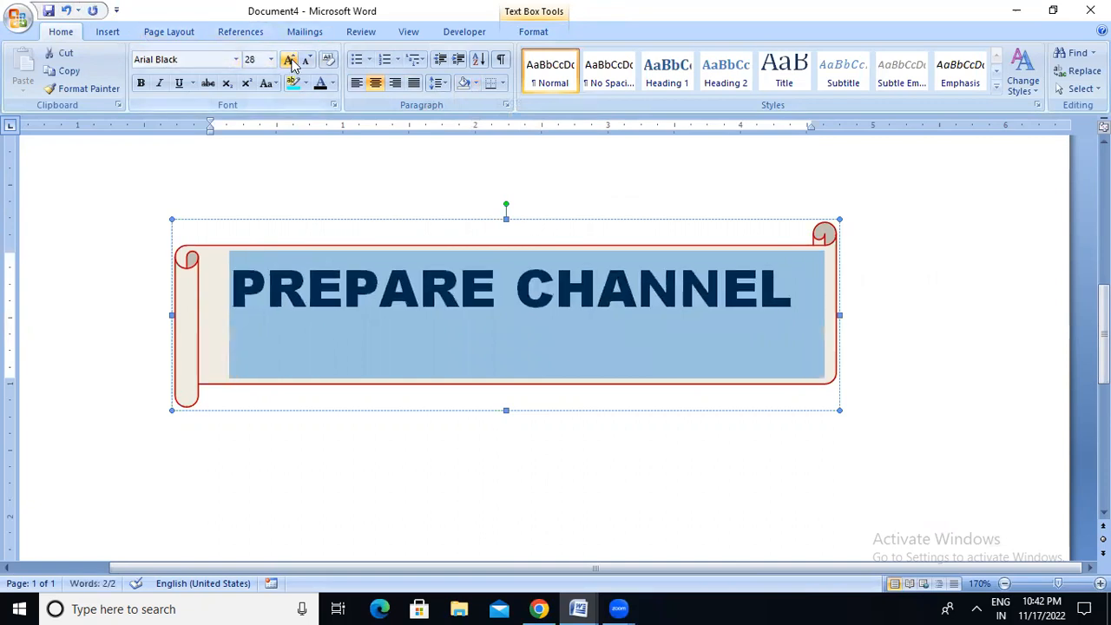
left_click(896, 285)
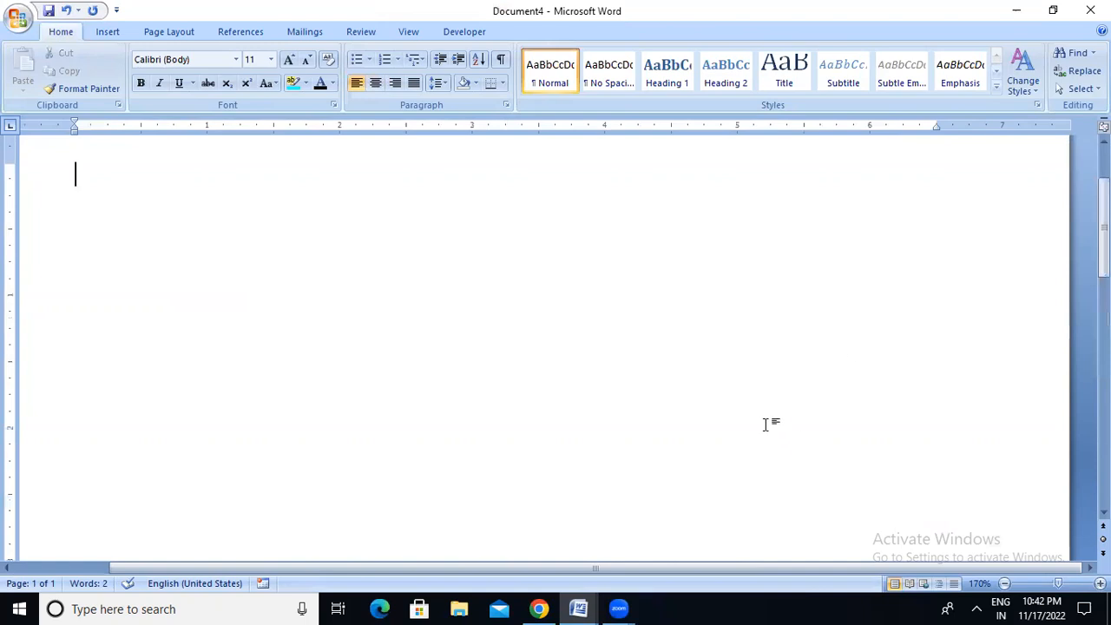
left_click_drag(1104, 243, 1104, 363)
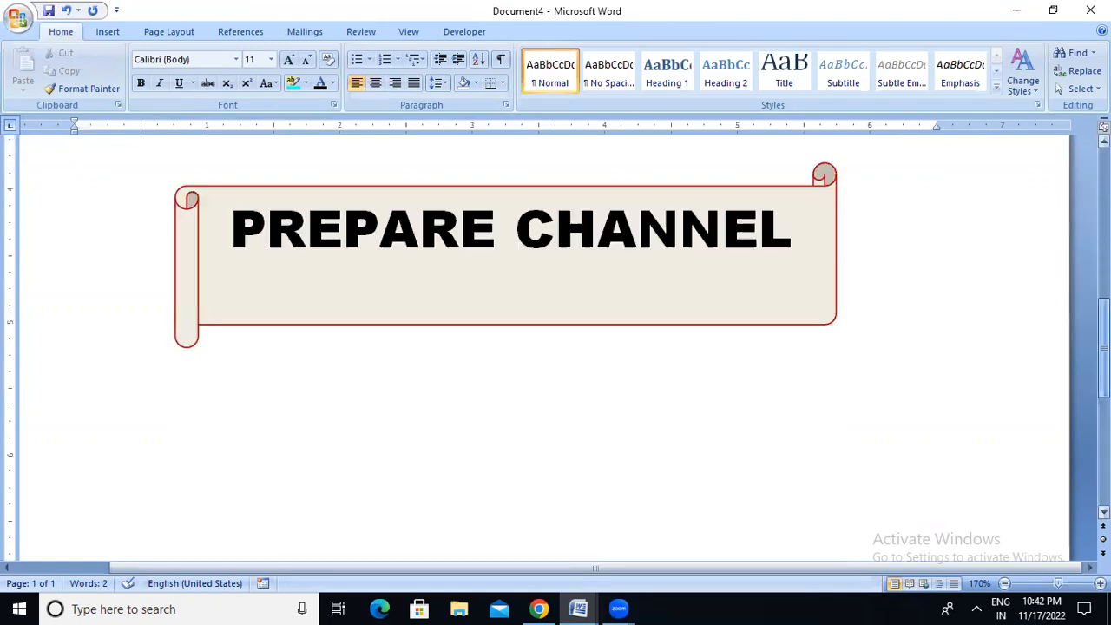